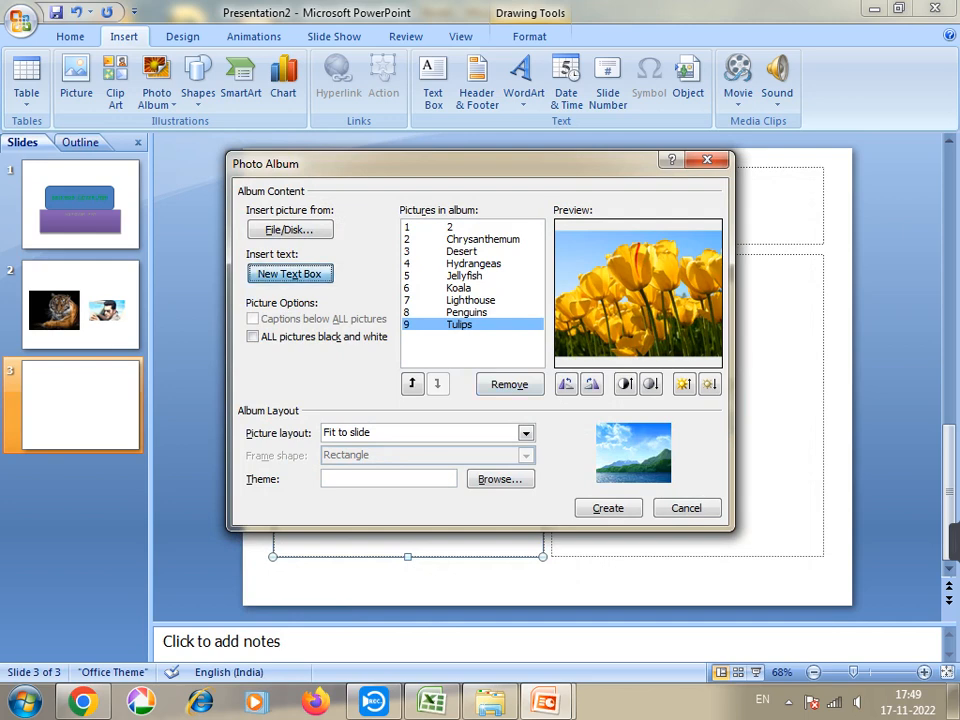
Create the photo album with an added text box and all the image files from the Pictures library.
left_click(289, 273)
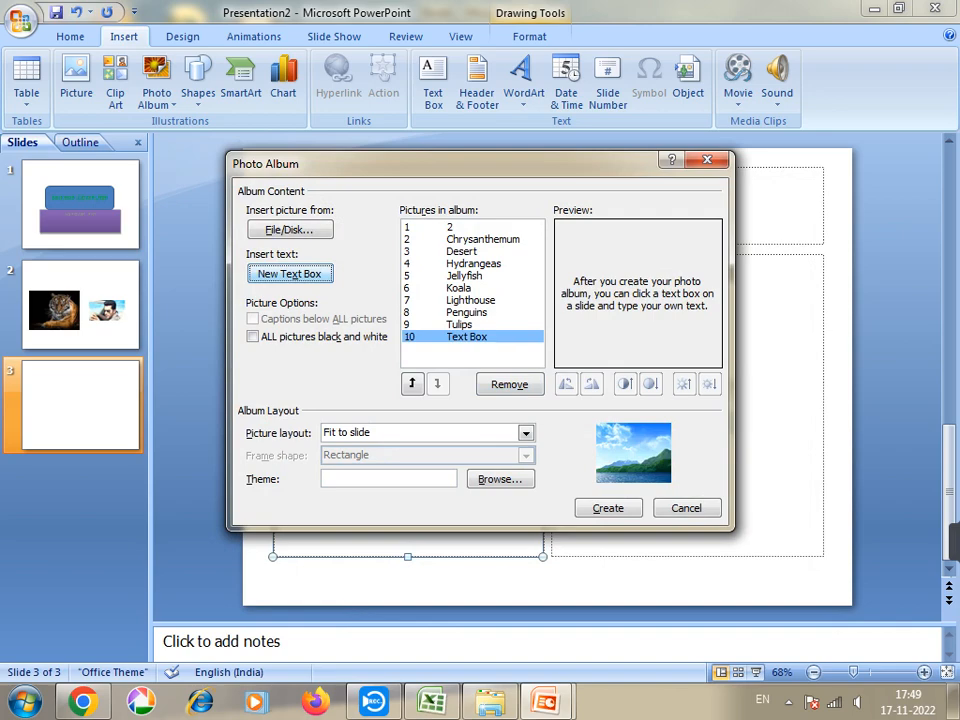
left_click(290, 229)
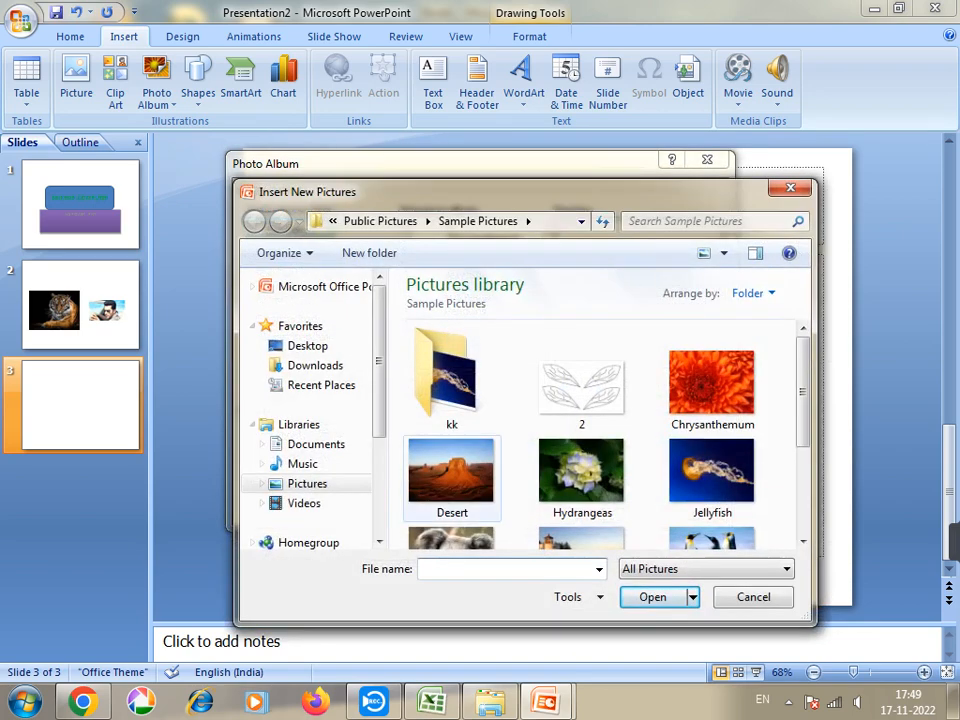
left_click(582, 380)
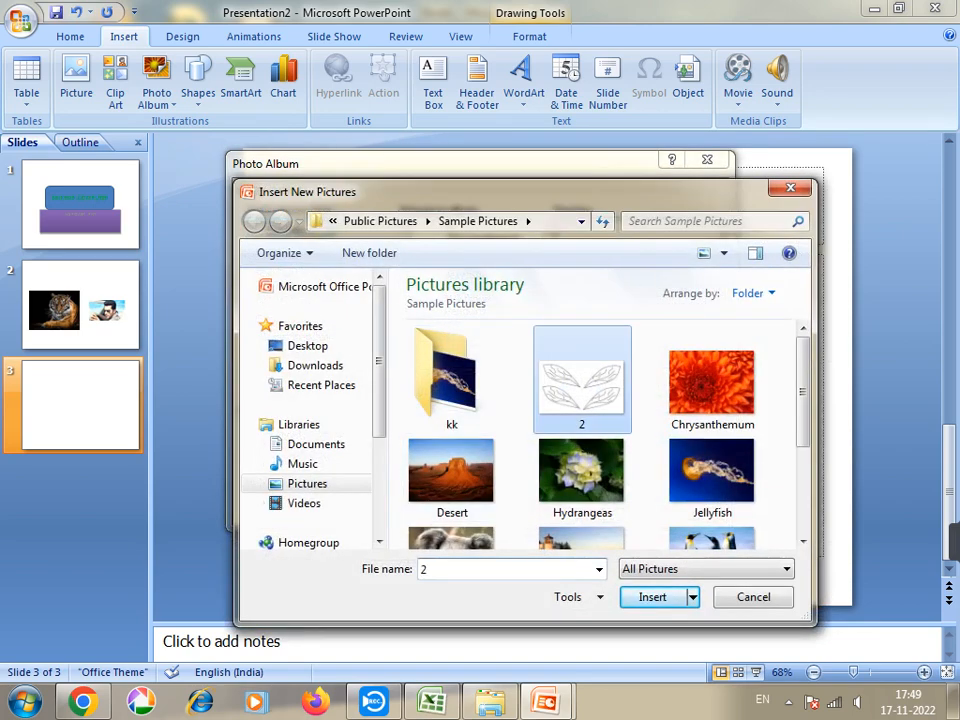
key("BackSpace")
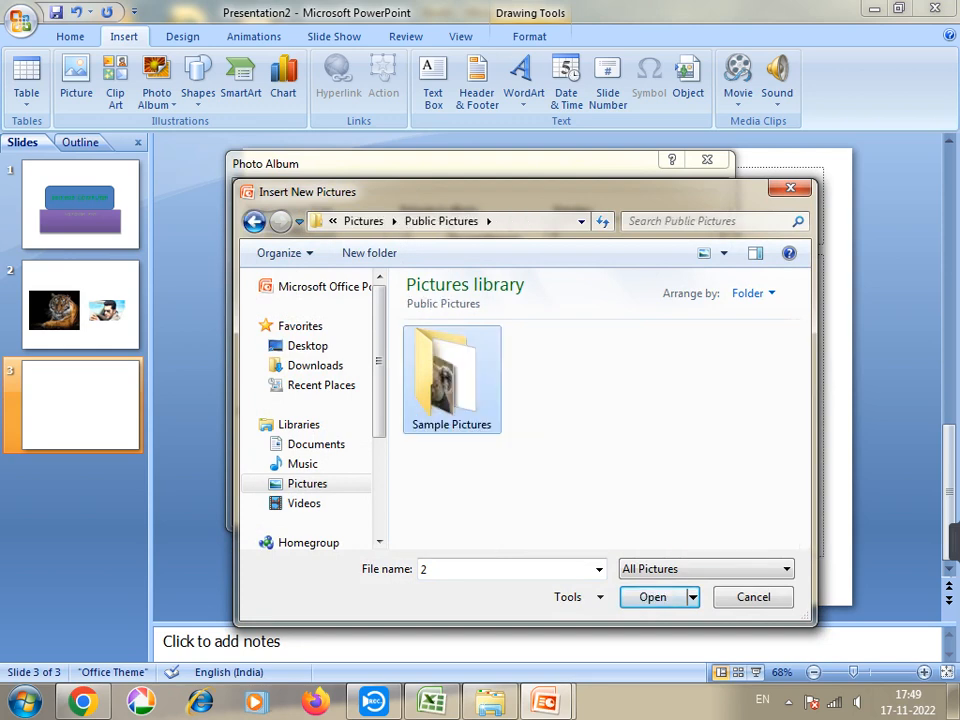
key("BackSpace")
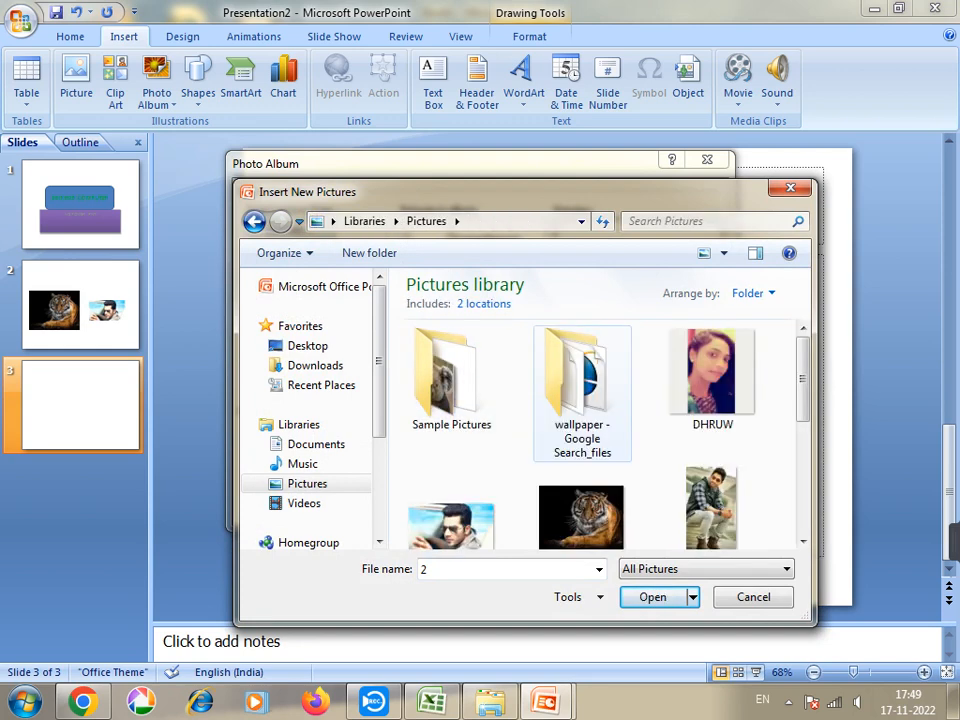
left_click(712, 378)
key("shift+Down")
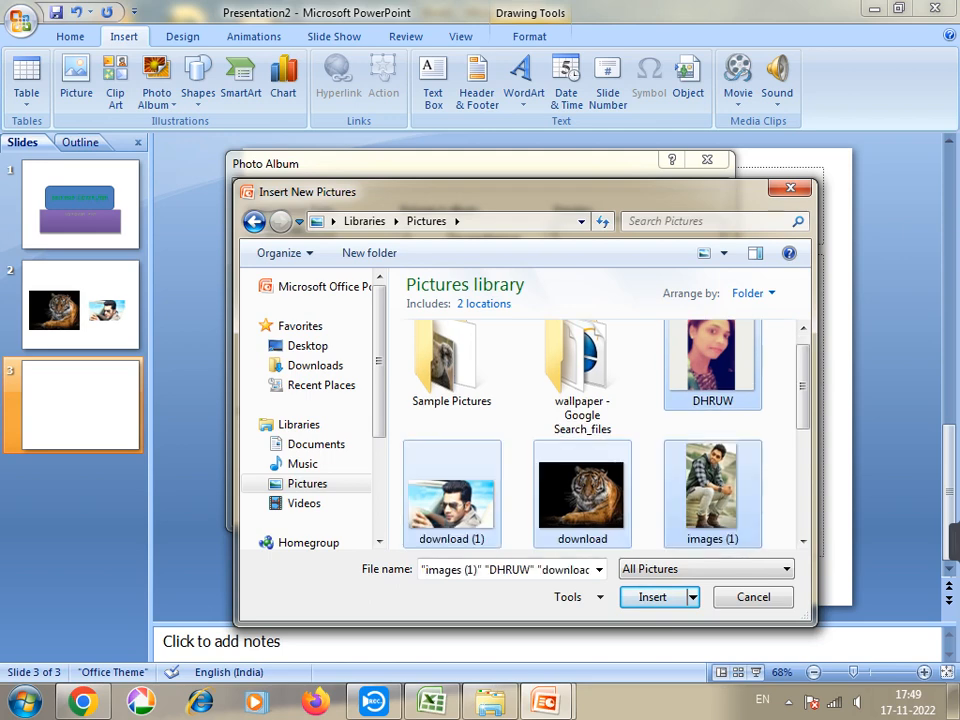
key("shift+Down")
key("shift+Down")
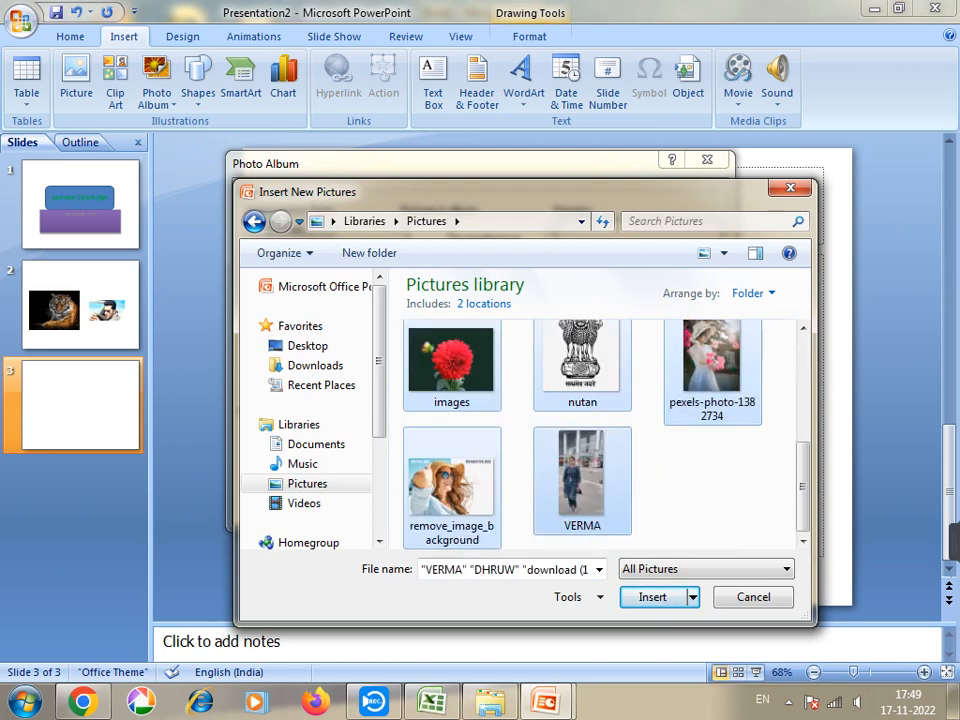
key("Return")
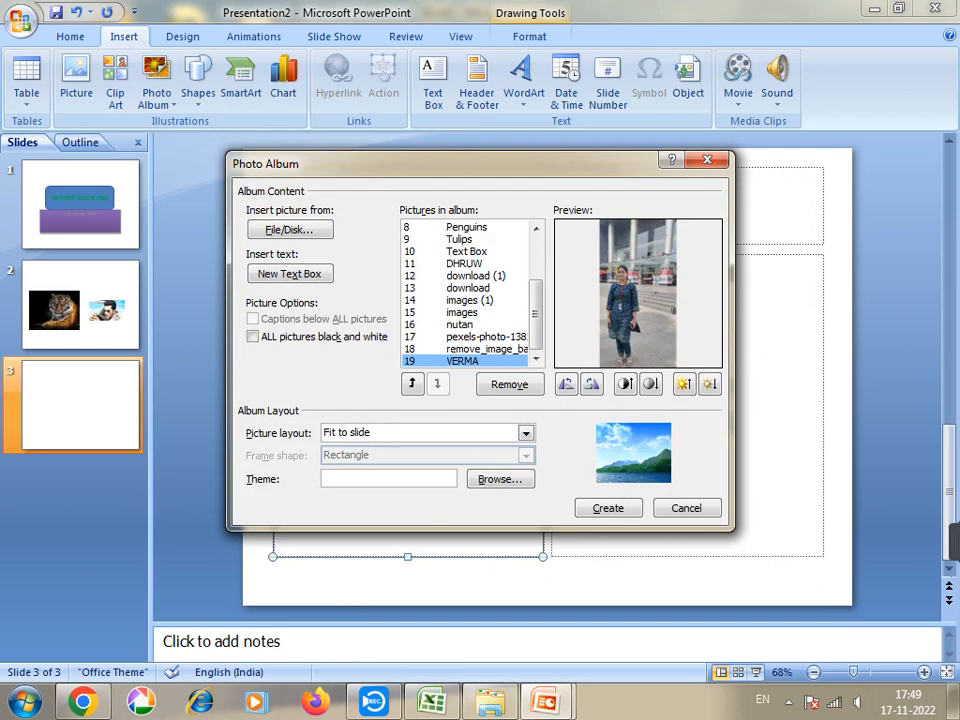
key("Return")
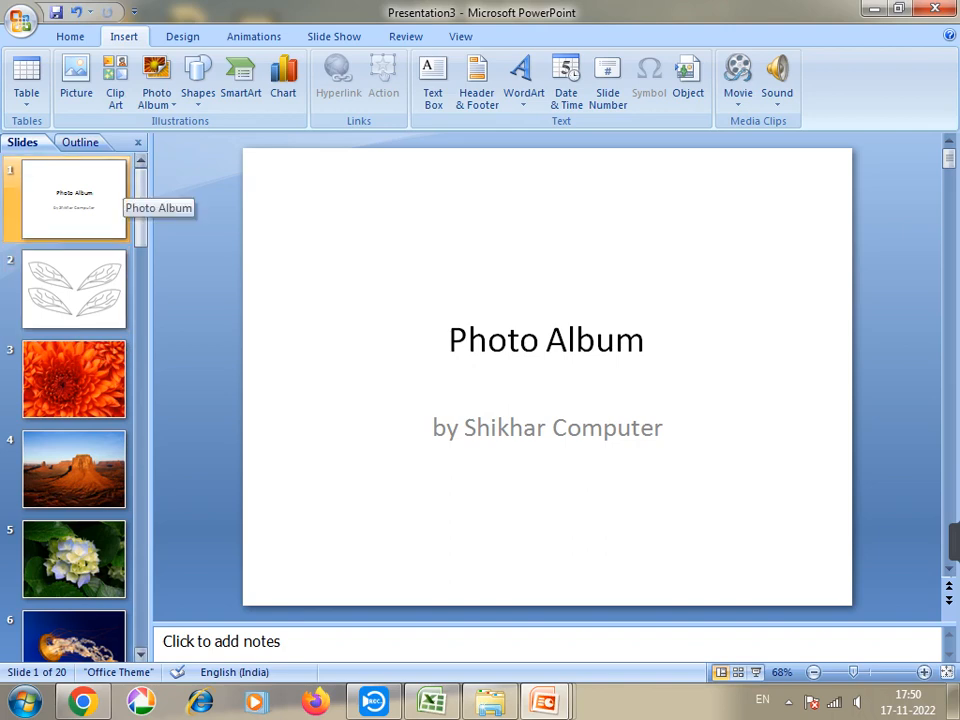
Play the photo album slide show from the beginning and page through its slides.
left_click(334, 37)
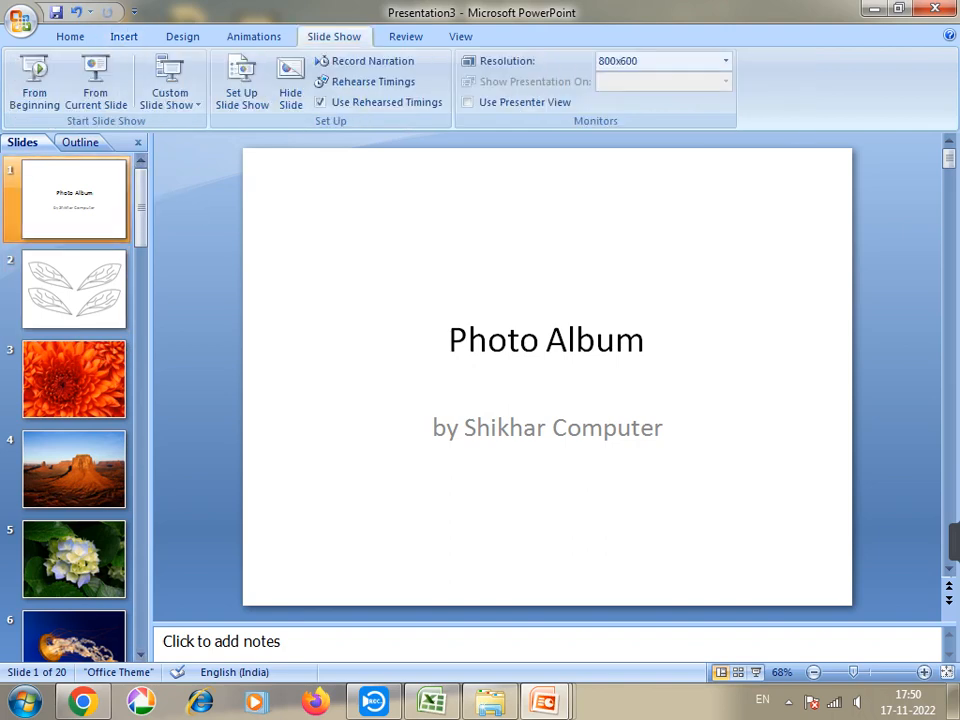
left_click(34, 80)
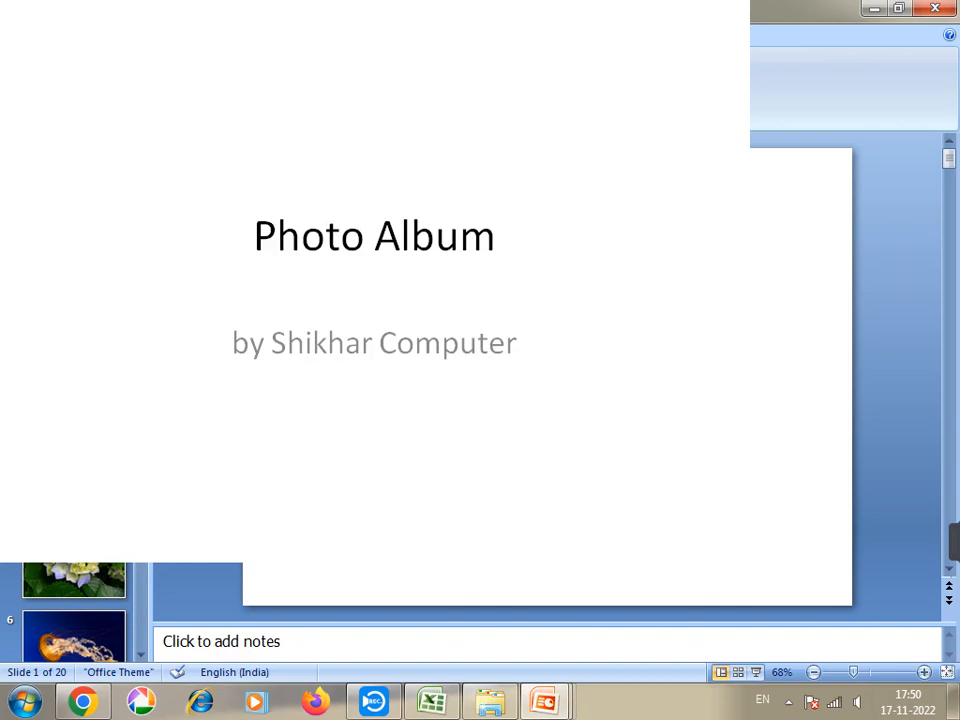
key("Right")
key("Right")
key("Right")
key("Right")
key("Right")
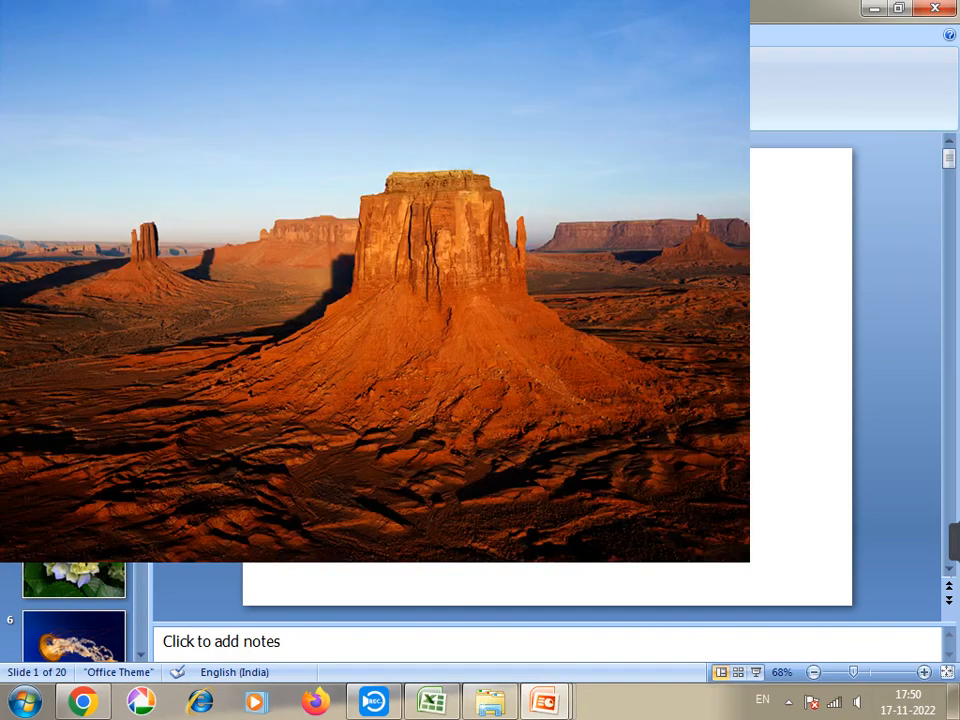
key("Right")
key("Right")
key("Right")
key("Right")
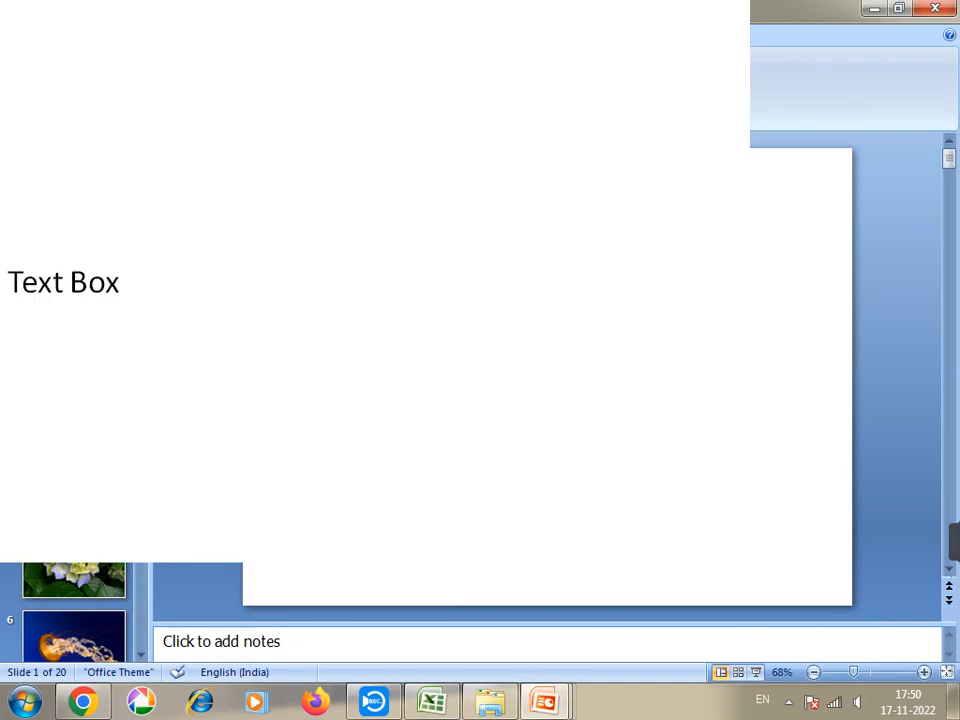
key("Right")
key("Right")
key("Right")
key("Right")
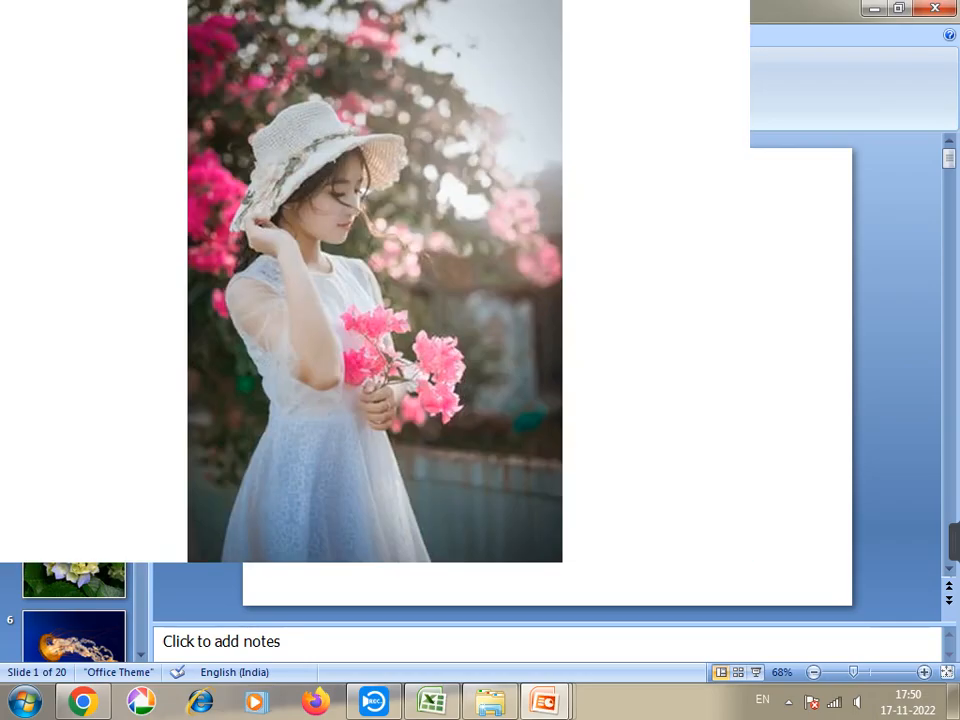
key("Right")
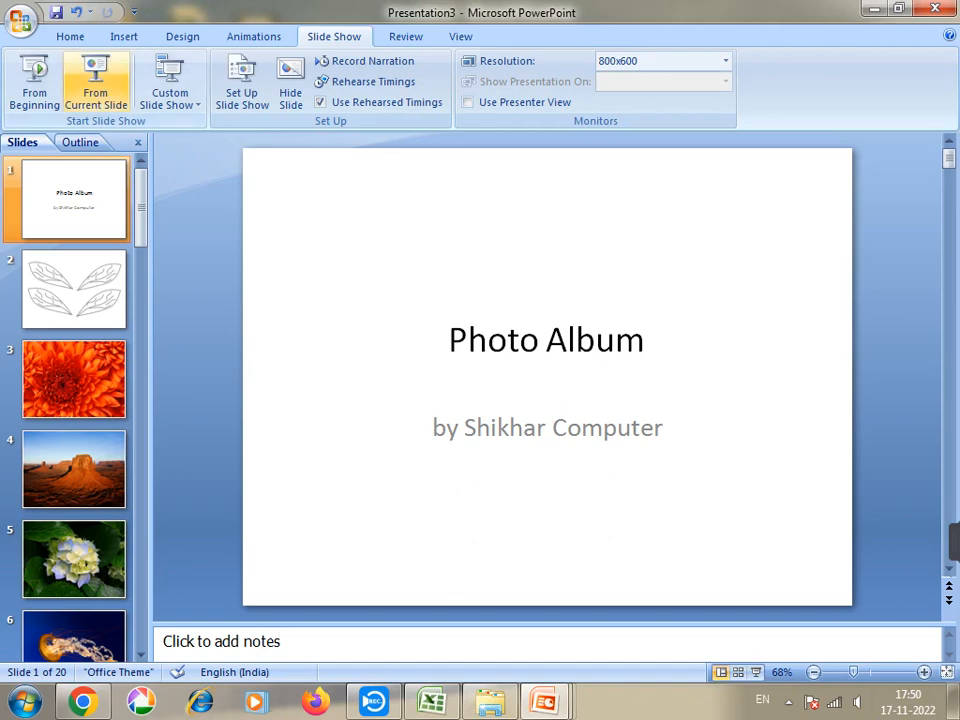
Open the photo album for editing and set its picture layout to 4 pictures, after trying 1 picture and 2 pictures.
left_click(124, 36)
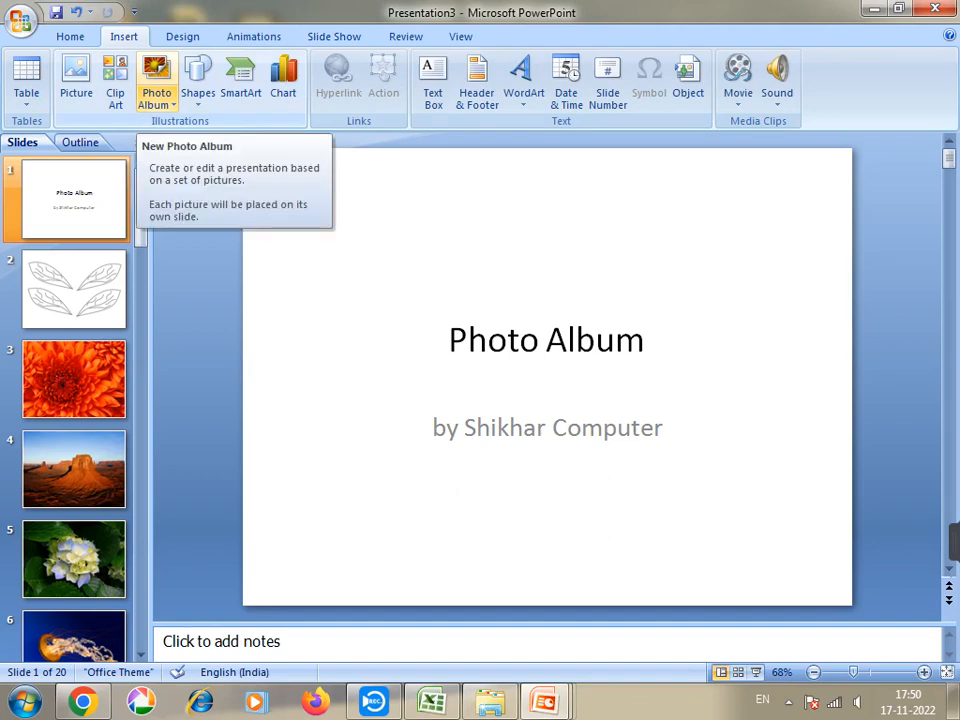
left_click(156, 98)
left_click(208, 144)
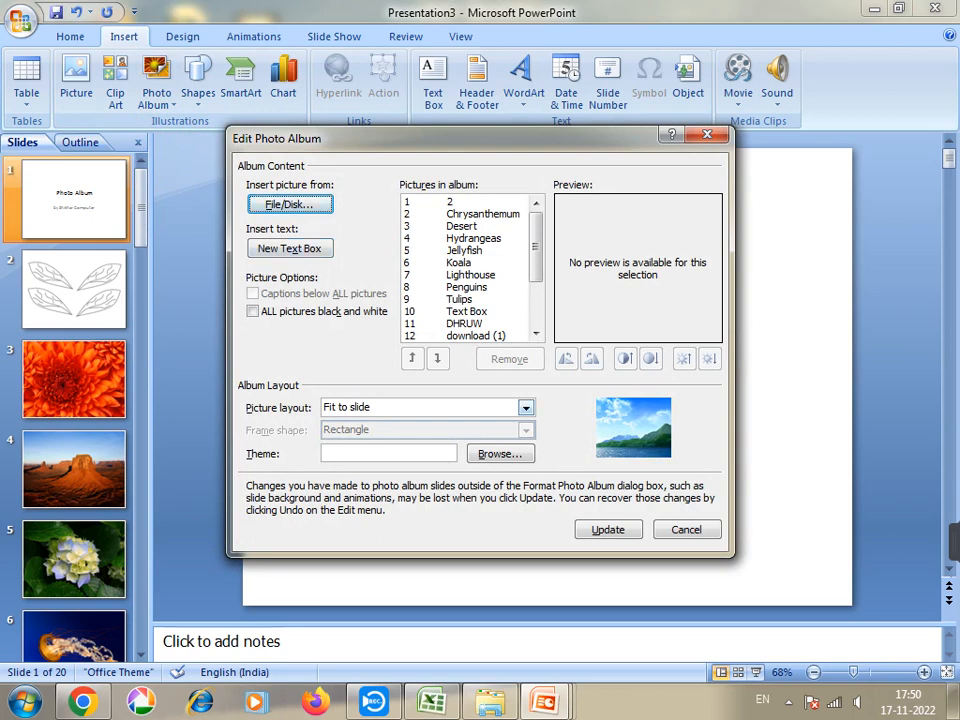
left_click(526, 408)
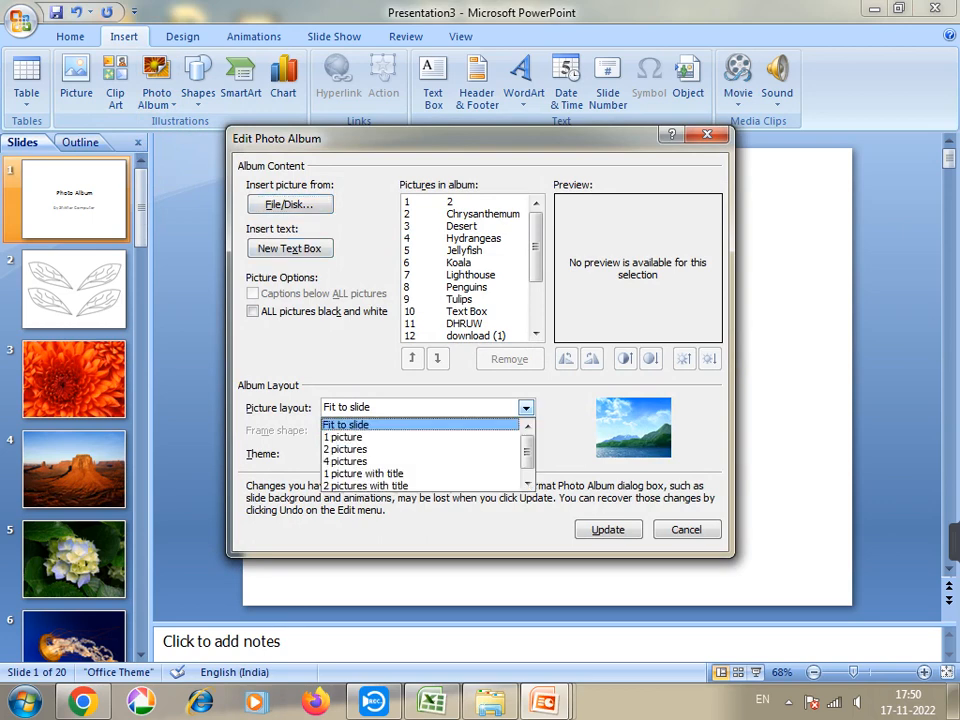
left_click(344, 437)
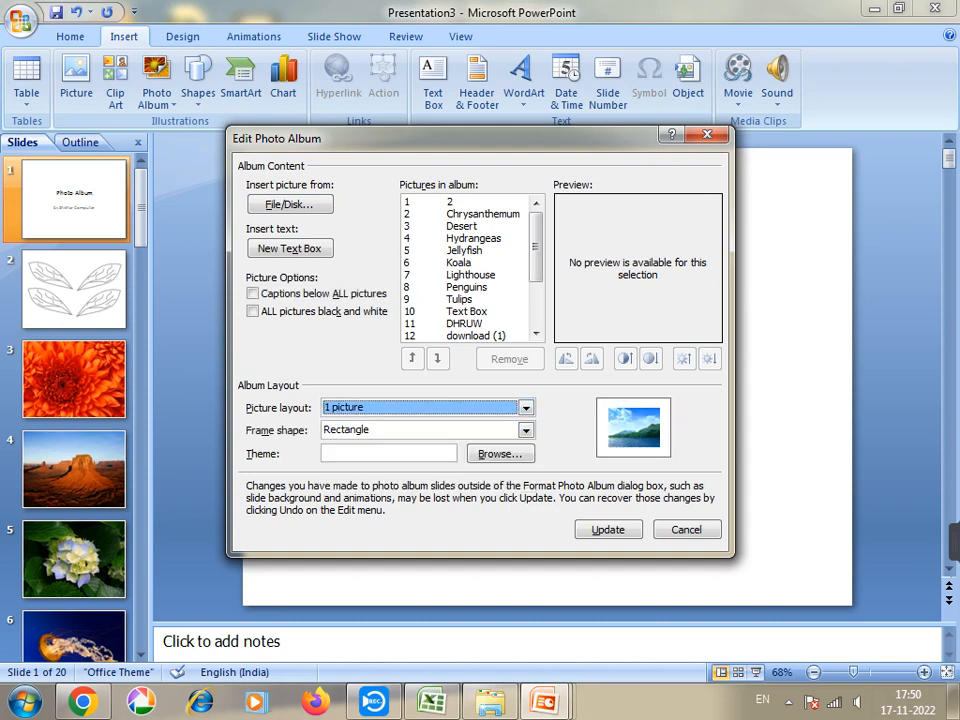
left_click(526, 408)
left_click(344, 435)
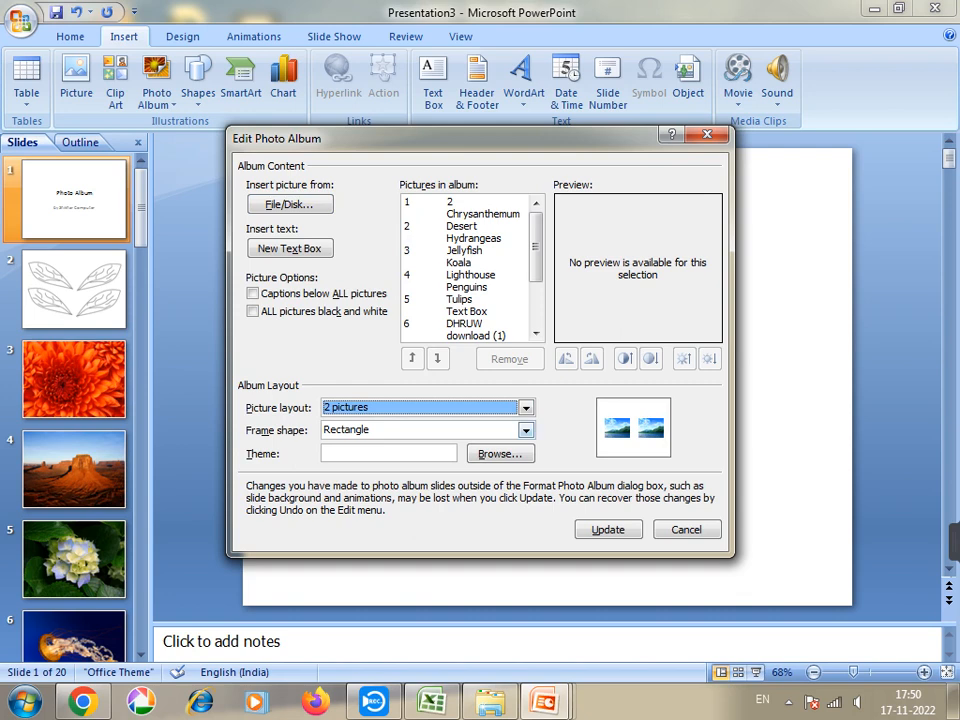
left_click(526, 408)
left_click(344, 446)
Set the frame shape to Compound Frame, Black, after trying Rounded Rectangle and Simple Frame, Black.
left_click(525, 430)
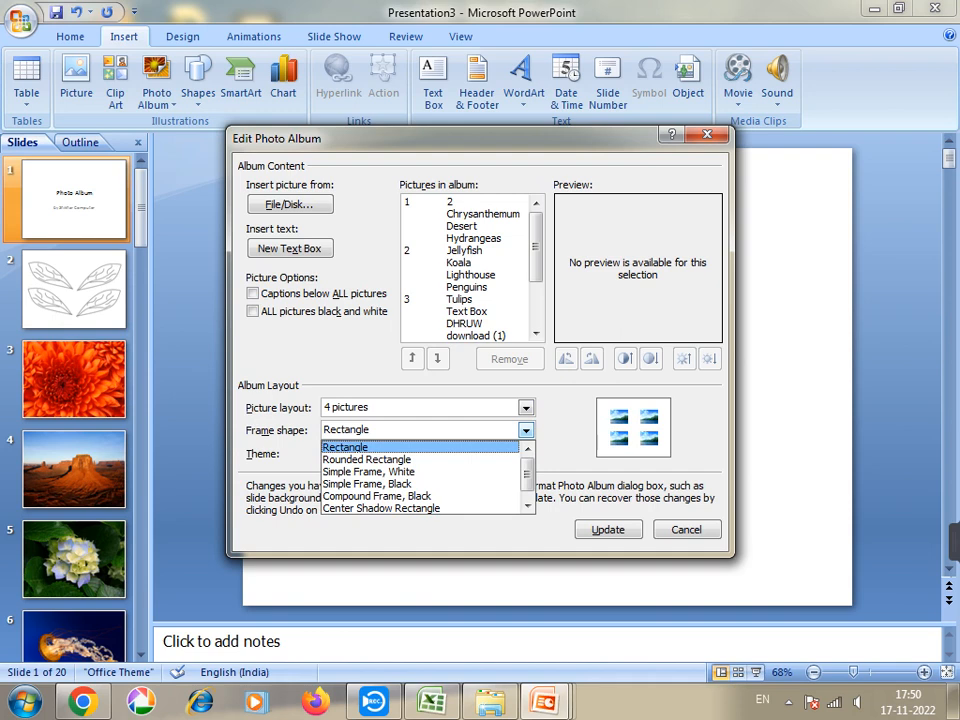
key("Down")
key("Return")
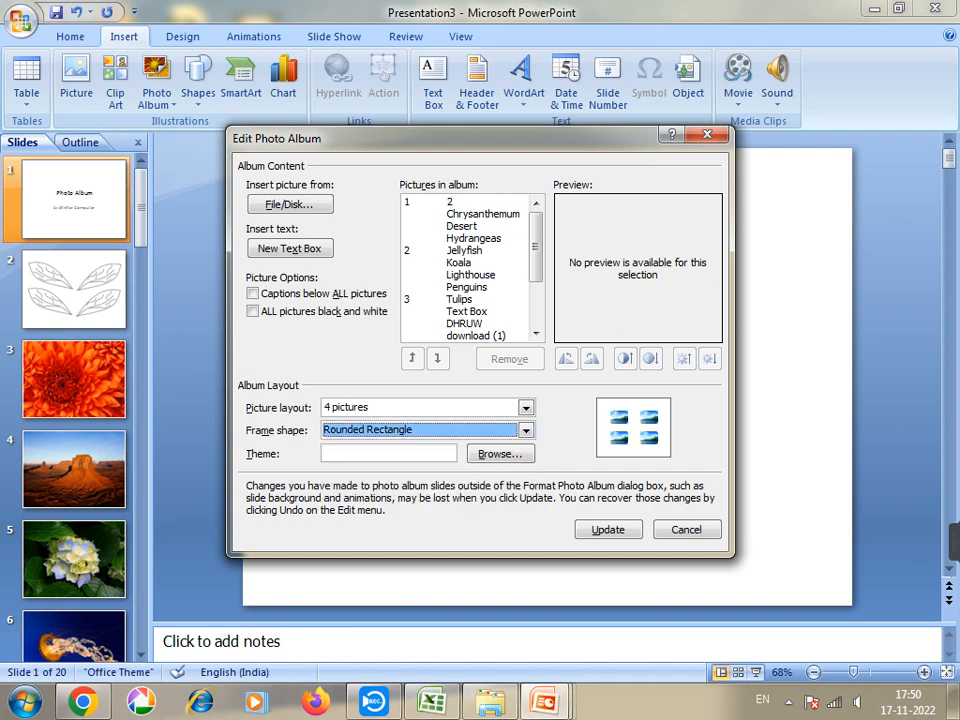
key("alt+Down")
key("Down")
key("Down")
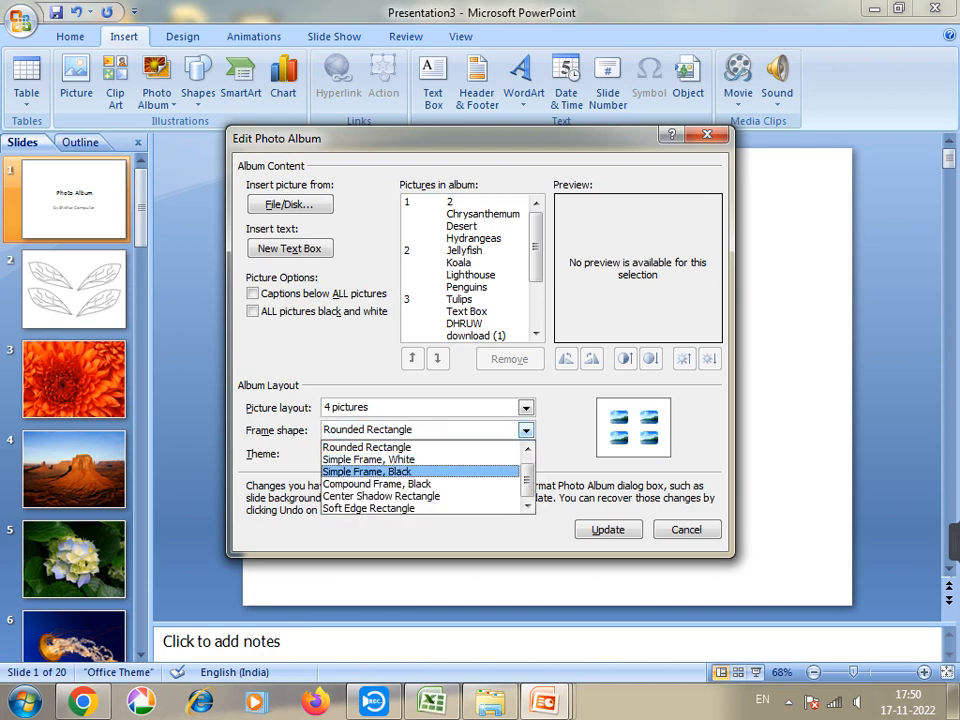
key("Return")
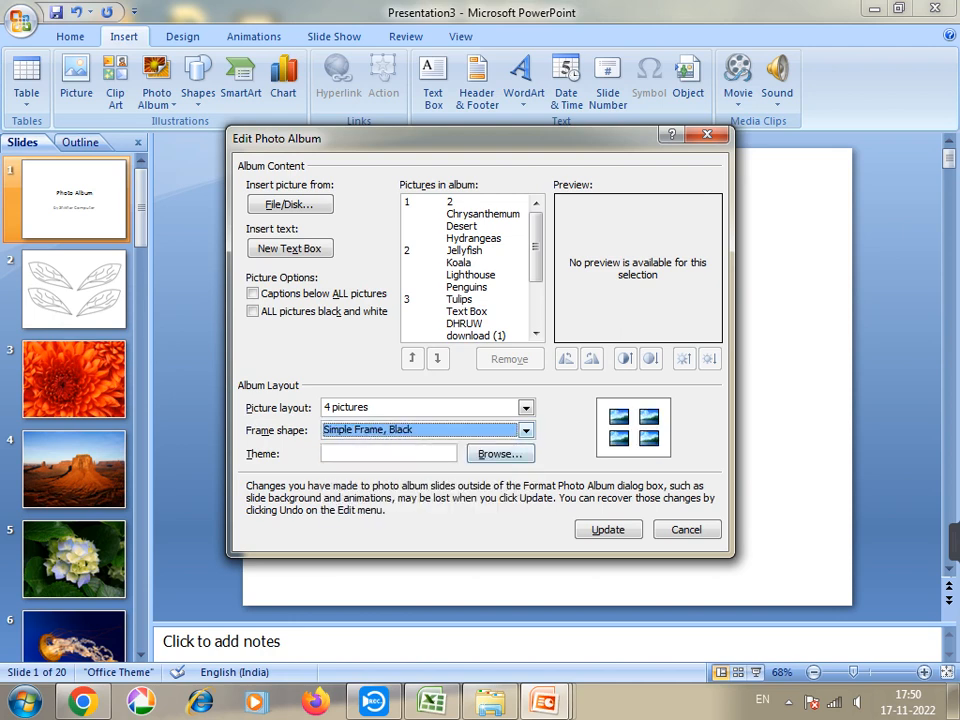
key("alt+Down")
key("Down")
key("Return")
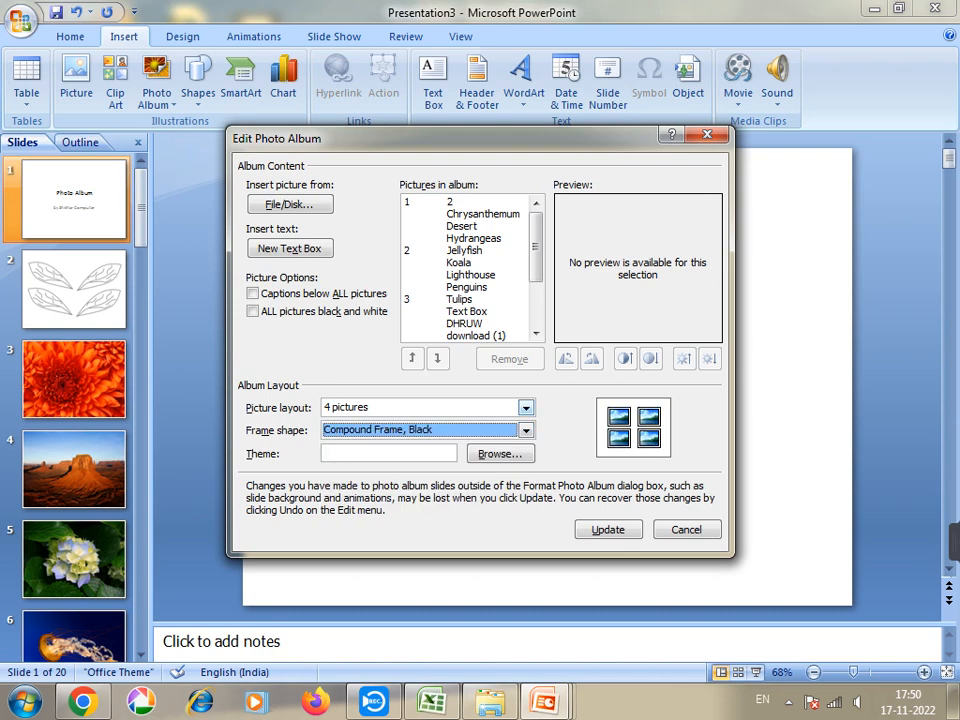
Set the album's picture layout to 2 pictures and update the album.
key("shift+Tab")
key("alt+Down")
key("Up")
key("Return")
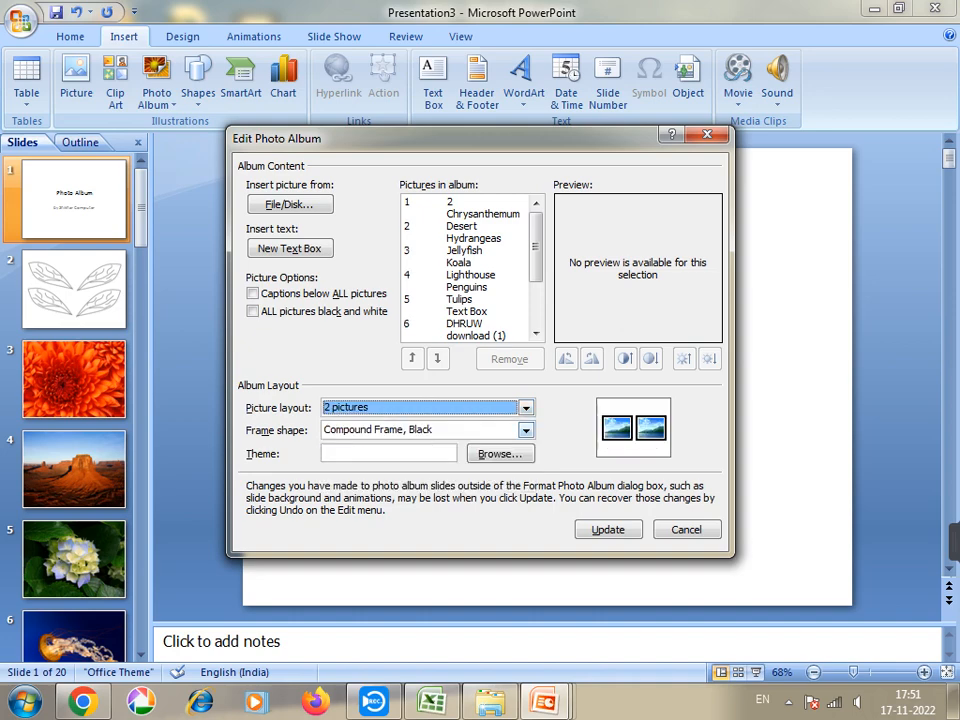
key("Return")
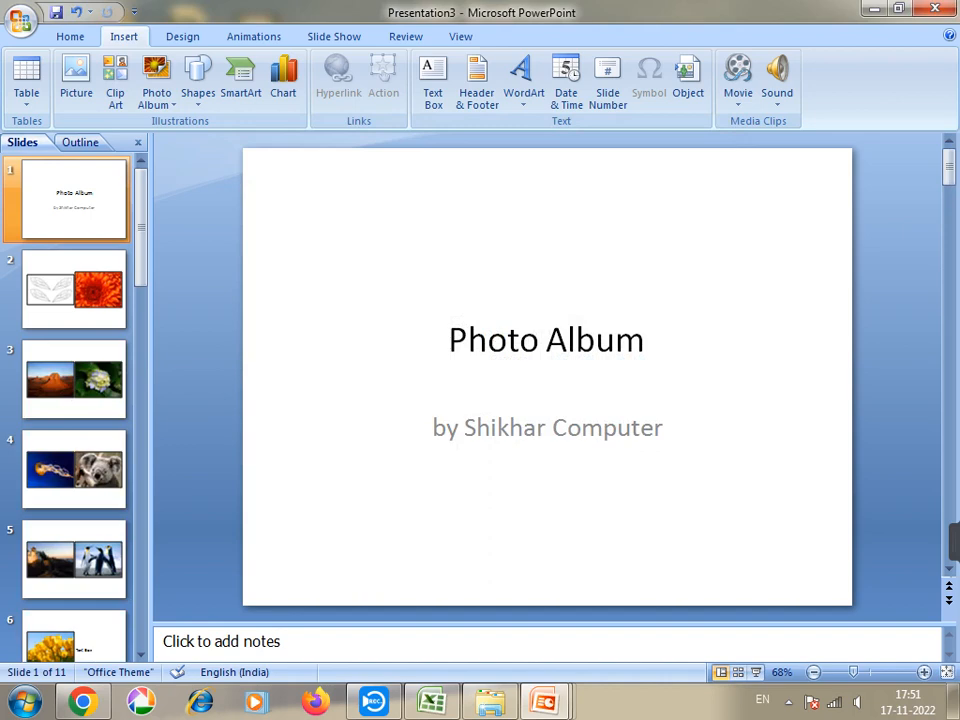
Look through the updated album slides to examine the framed two-picture layout.
key("Down")
key("Down")
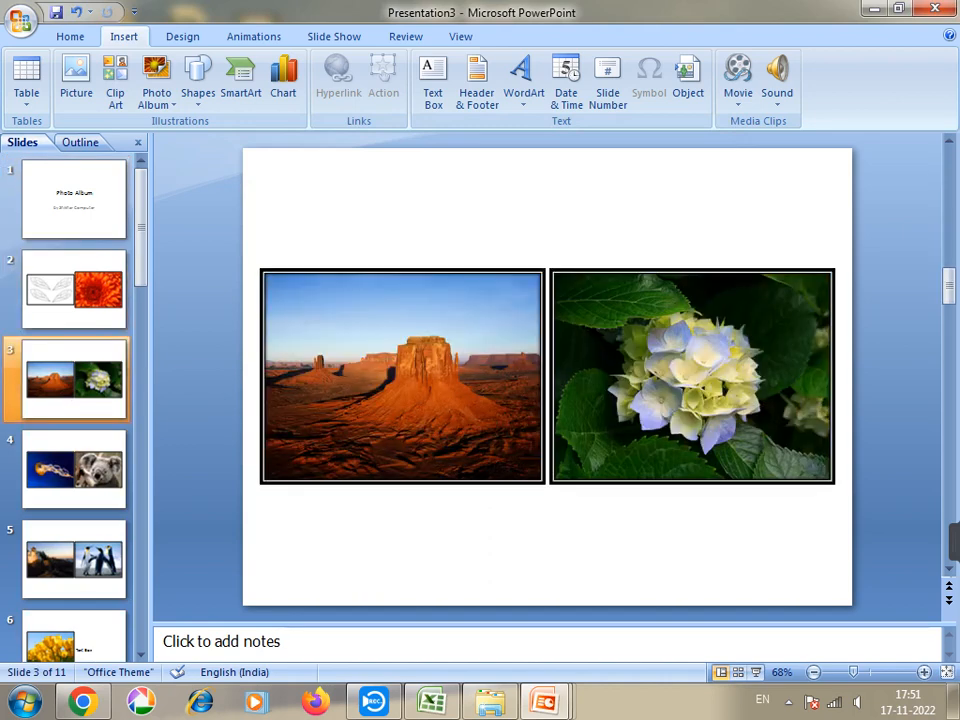
key("Down")
key("Down")
key("Down")
key("Down")
key("Down")
key("Down")
key("Down")
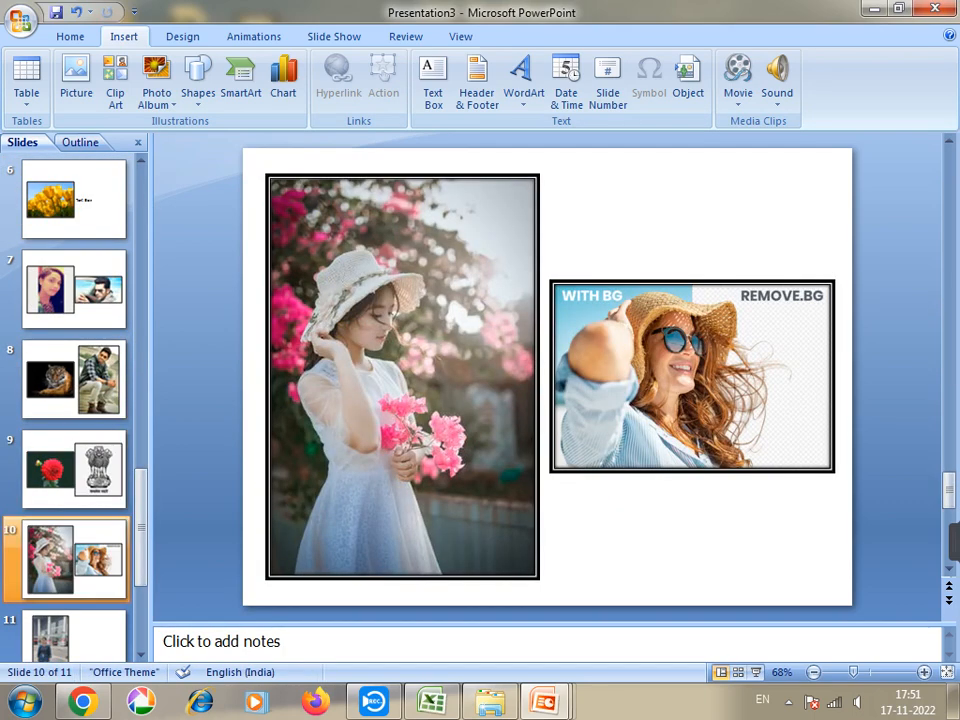
key("Up")
key("Up")
key("Up")
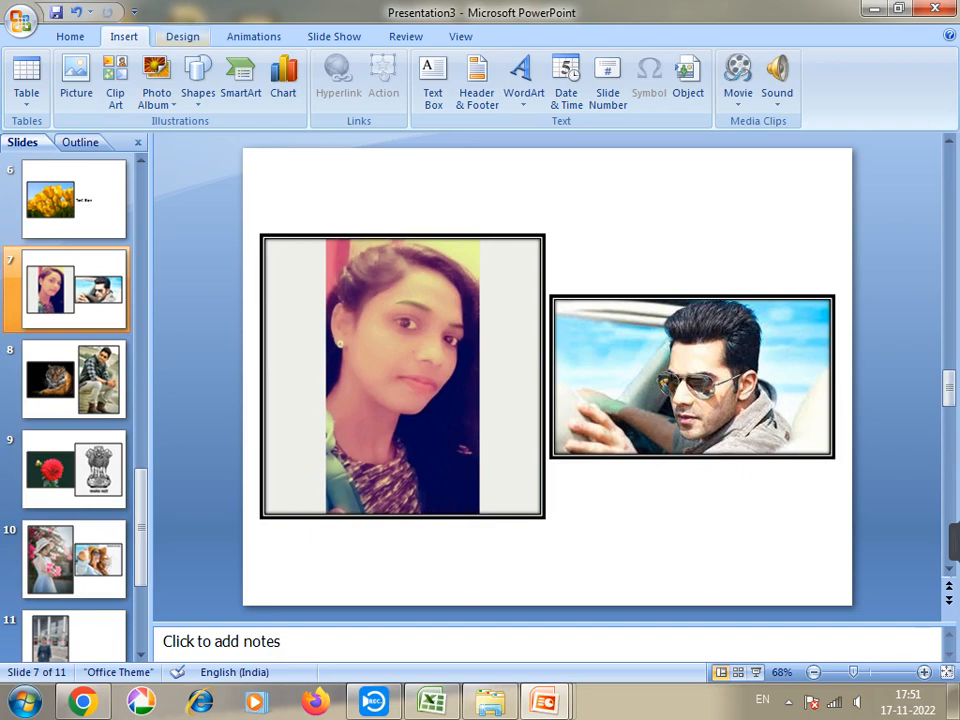
left_click(198, 85)
key("Escape")
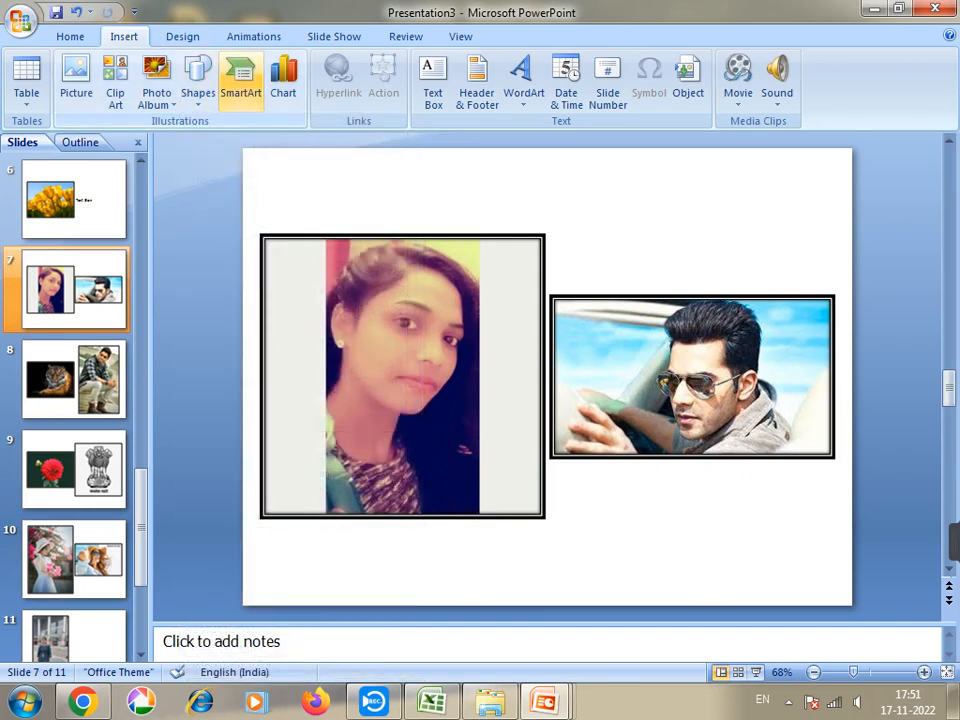
left_click(241, 80)
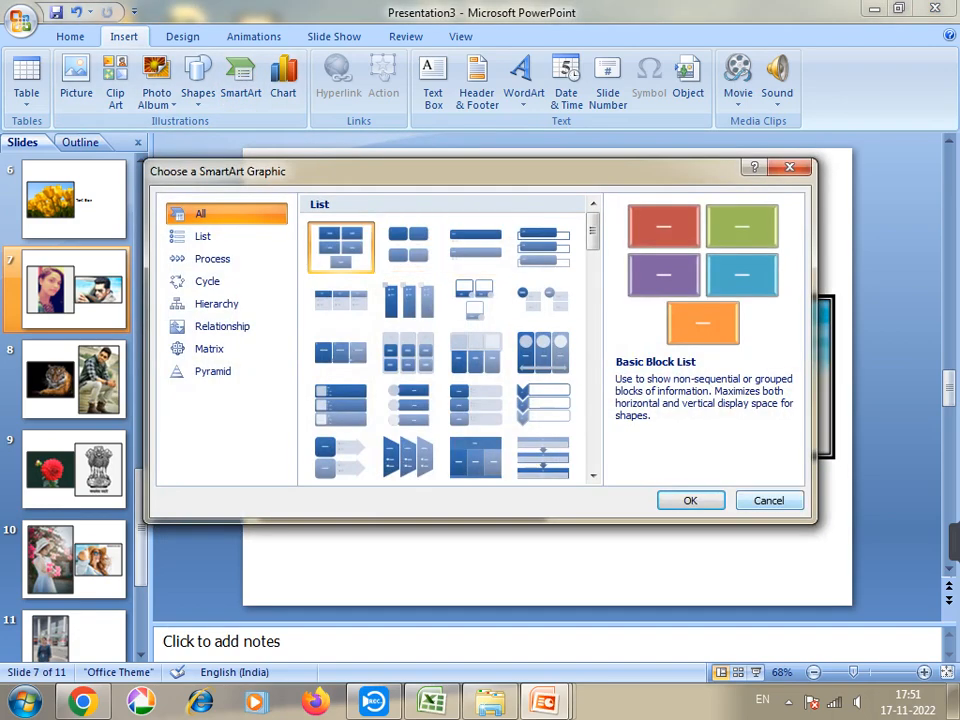
key("Escape")
left_click(283, 80)
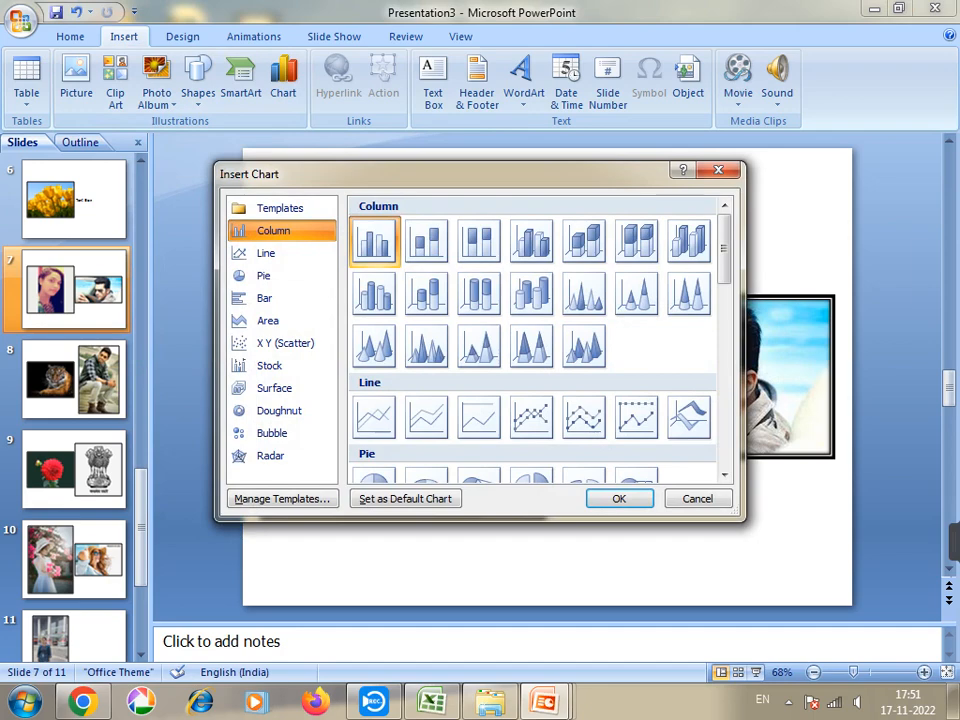
key("Escape")
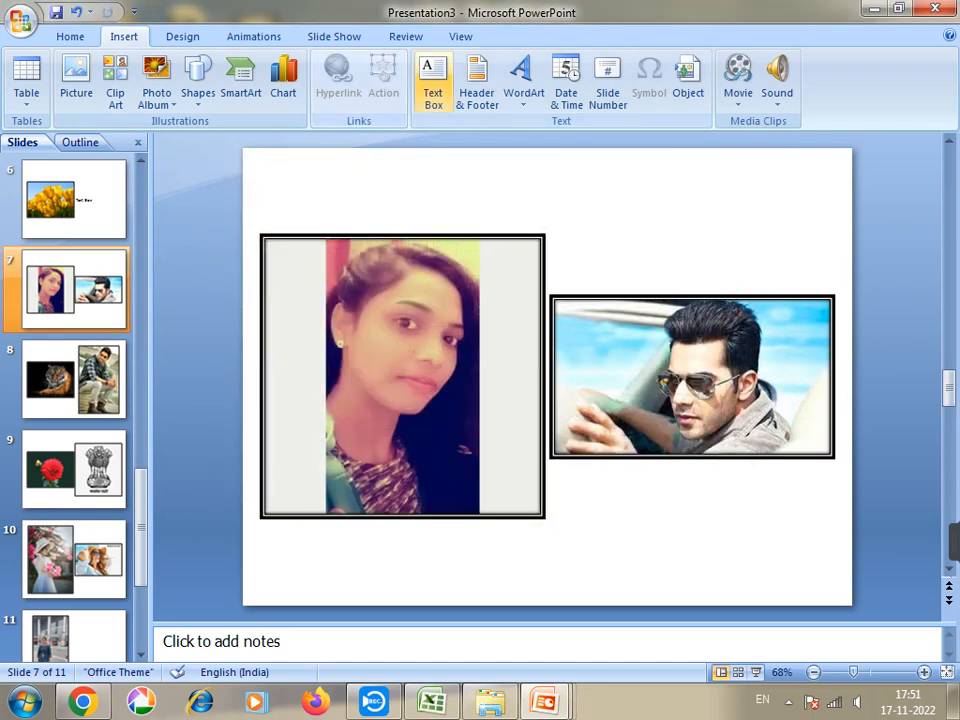
Hyperlink the jellyfish picture on slide 4 to Slide 7 in this document.
left_click(402, 376)
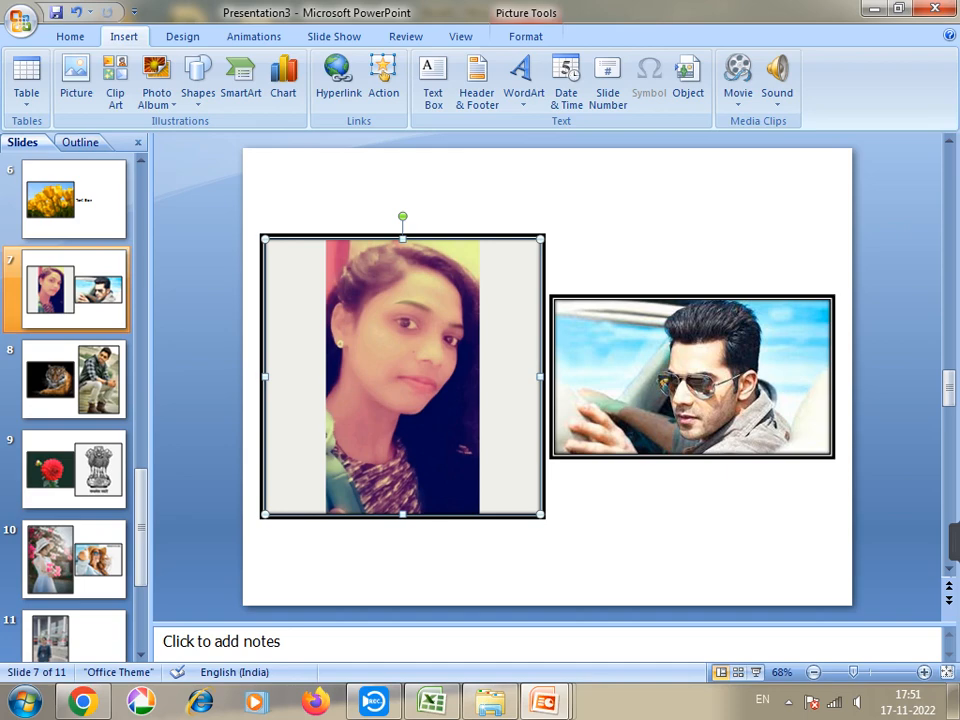
key("Page_Up")
key("Page_Up")
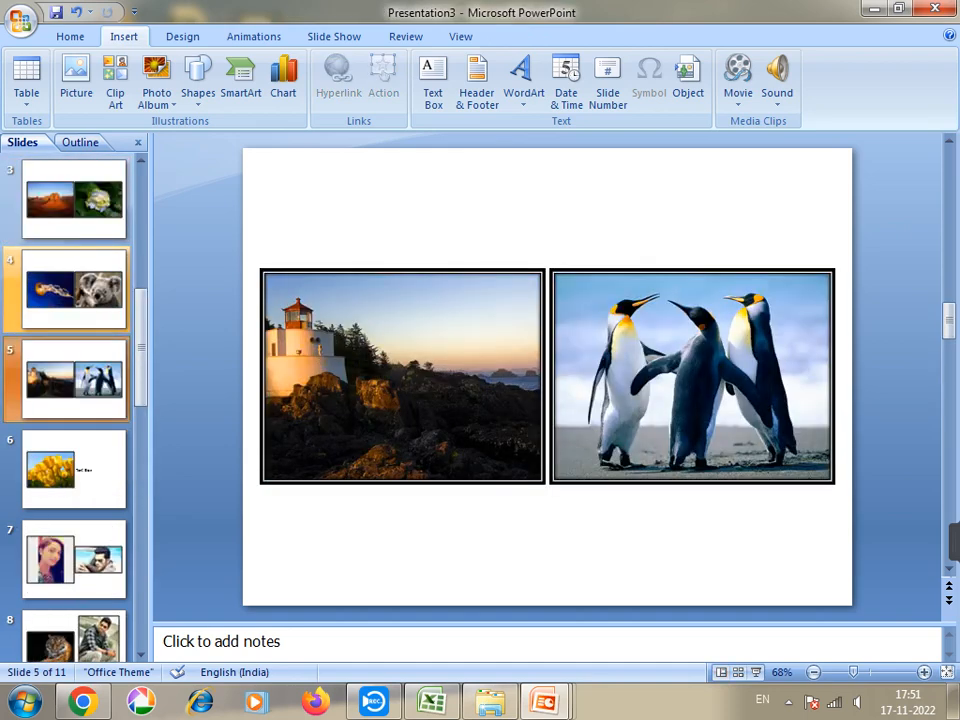
key("Page_Up")
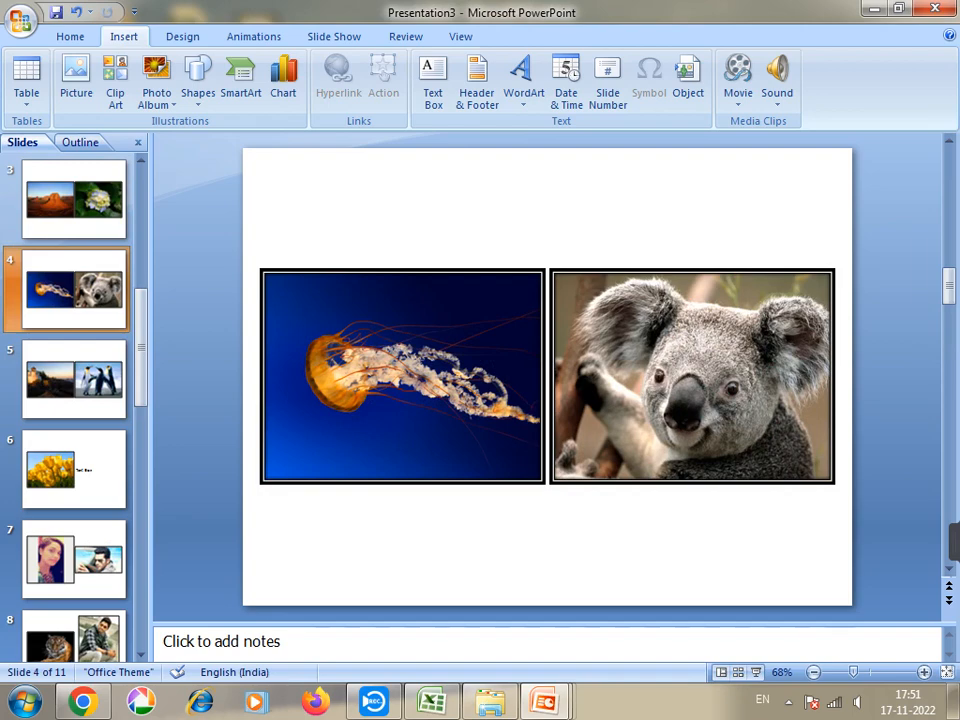
left_click(402, 376)
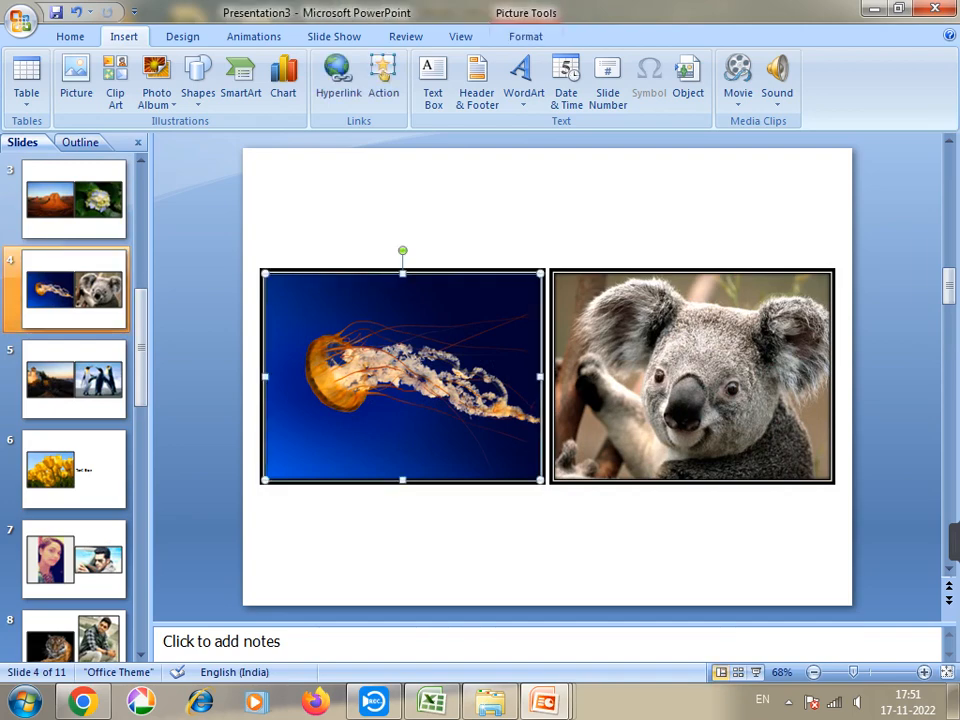
left_click(338, 80)
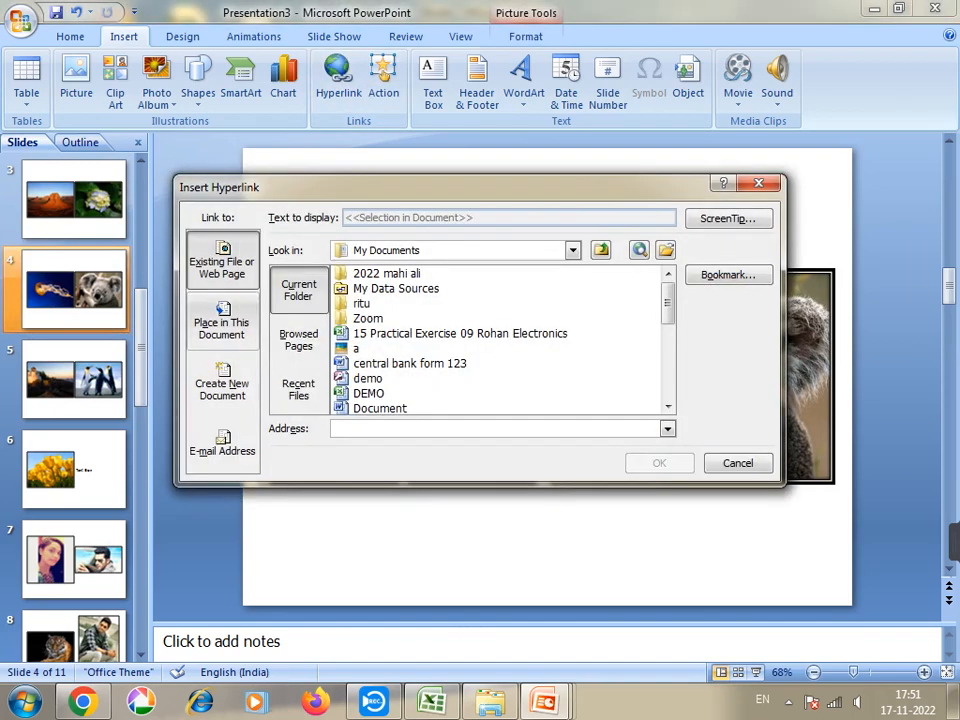
left_click(221, 322)
left_click(334, 384)
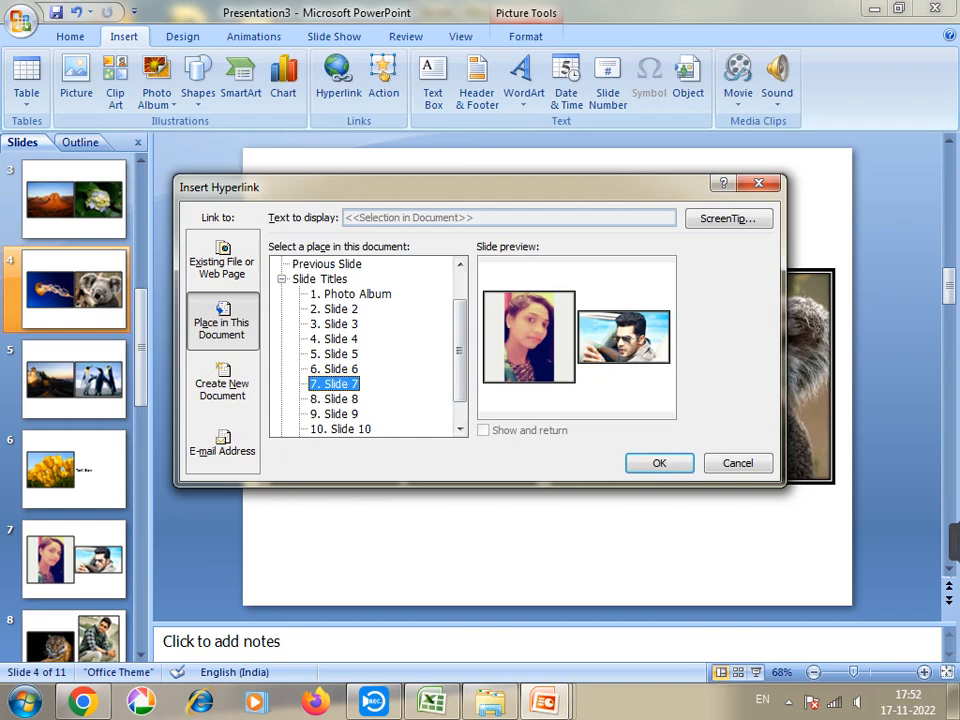
left_click(659, 463)
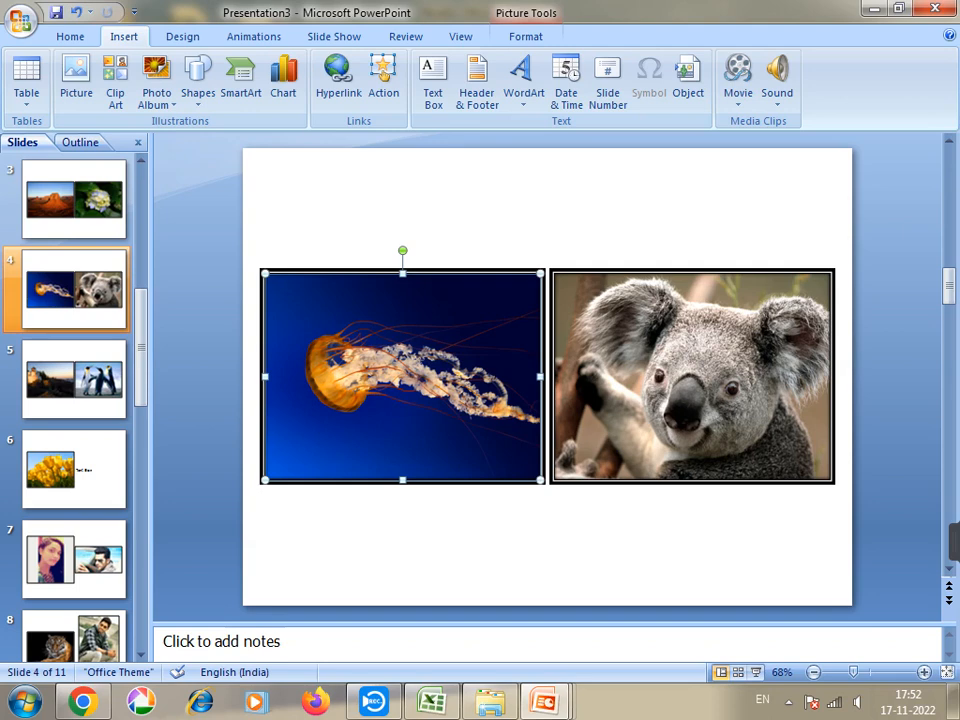
Hyperlink the picture of the man in sunglasses on slide 7 to Slide 2 in this document.
left_click(74, 560)
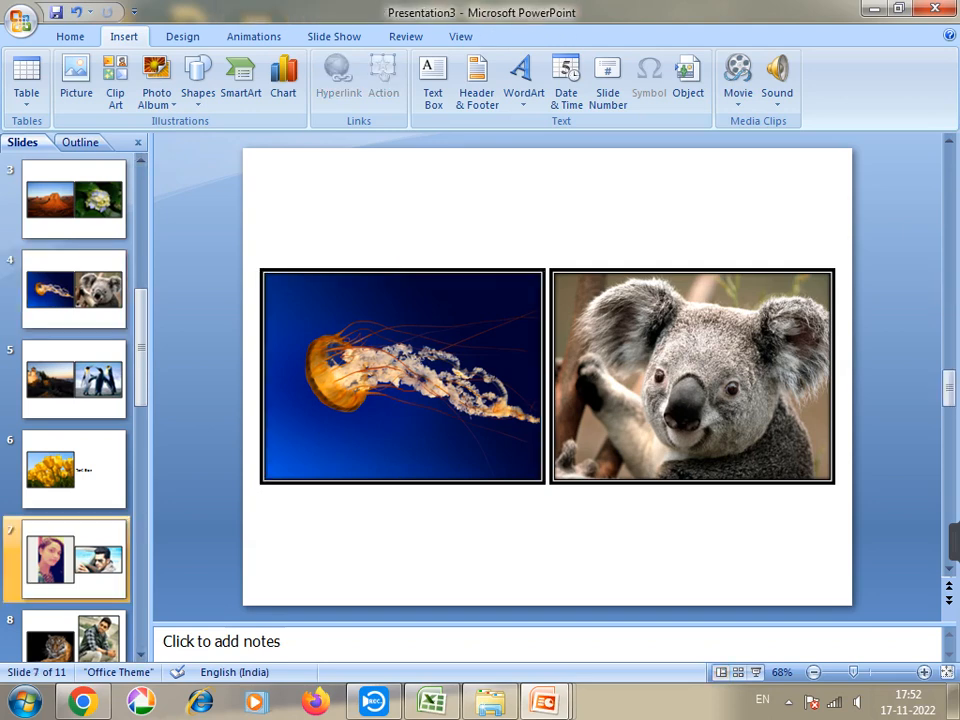
left_click(692, 378)
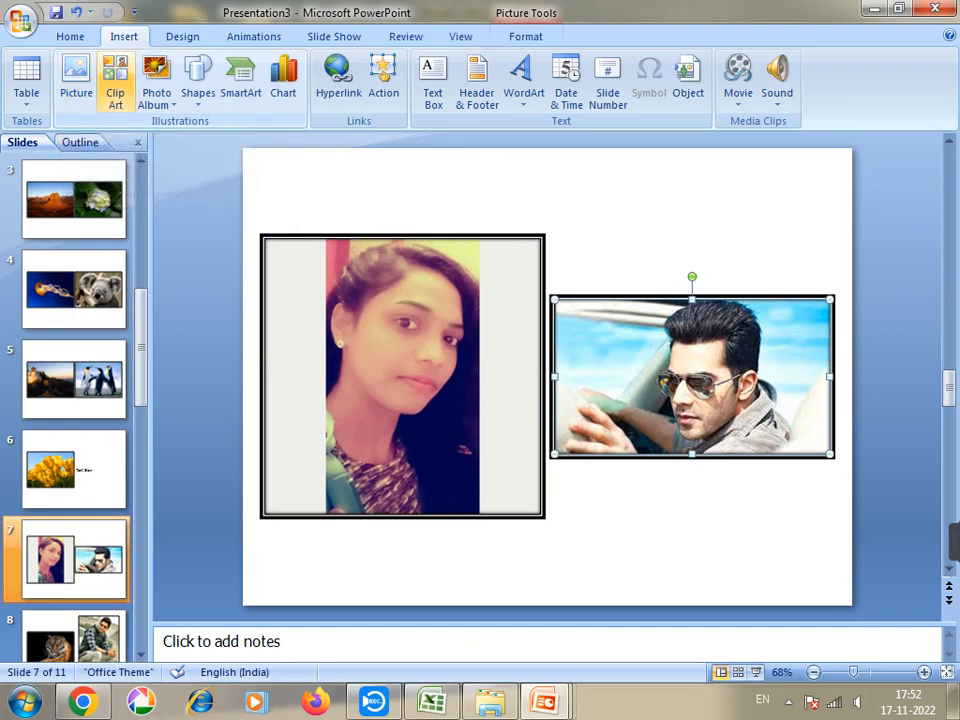
left_click(338, 80)
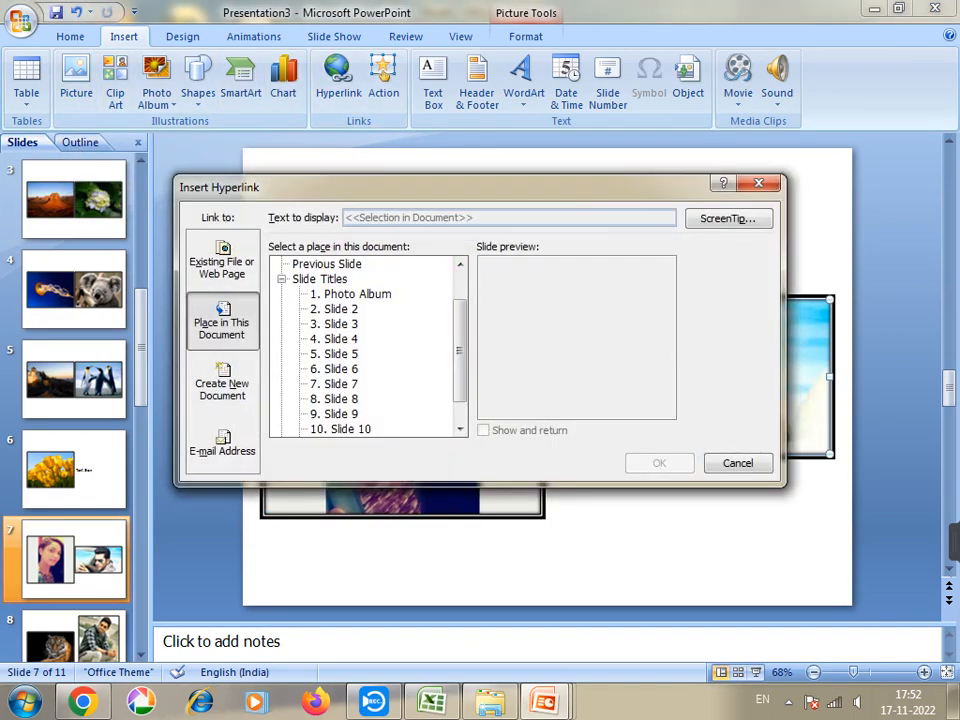
left_click(336, 309)
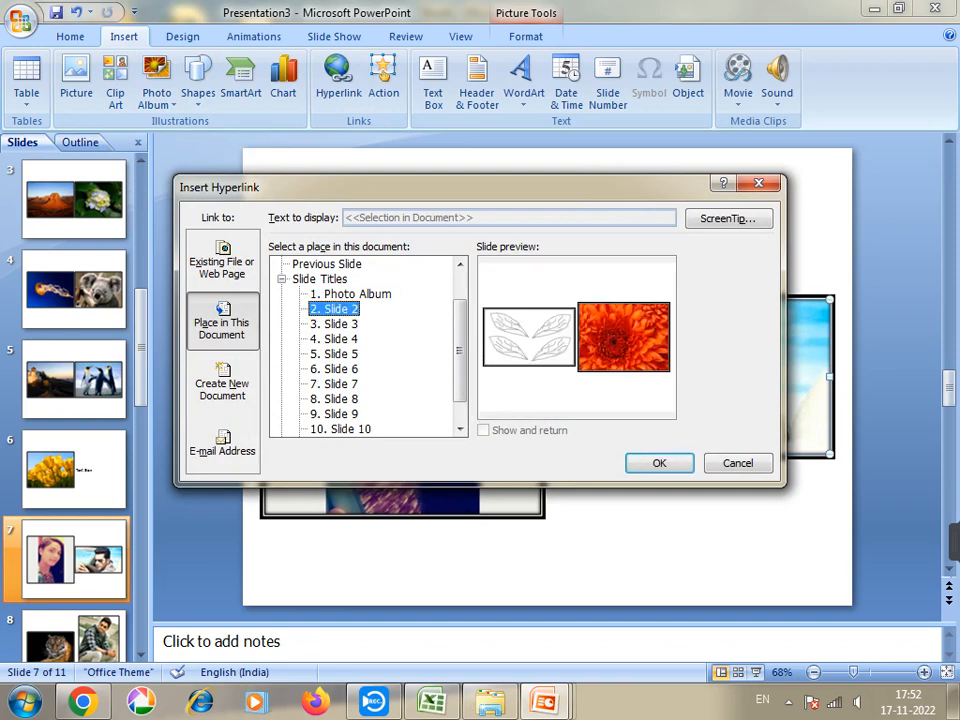
key("Return")
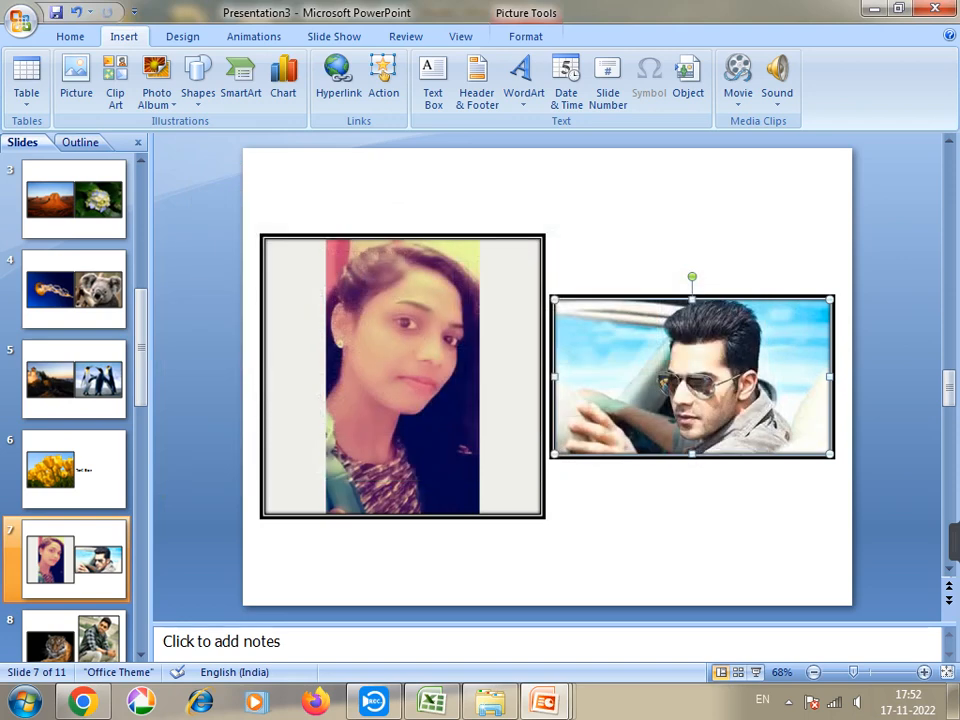
Play the slide show from the beginning and advance to the slide with the linked jellyfish picture.
left_click(525, 36)
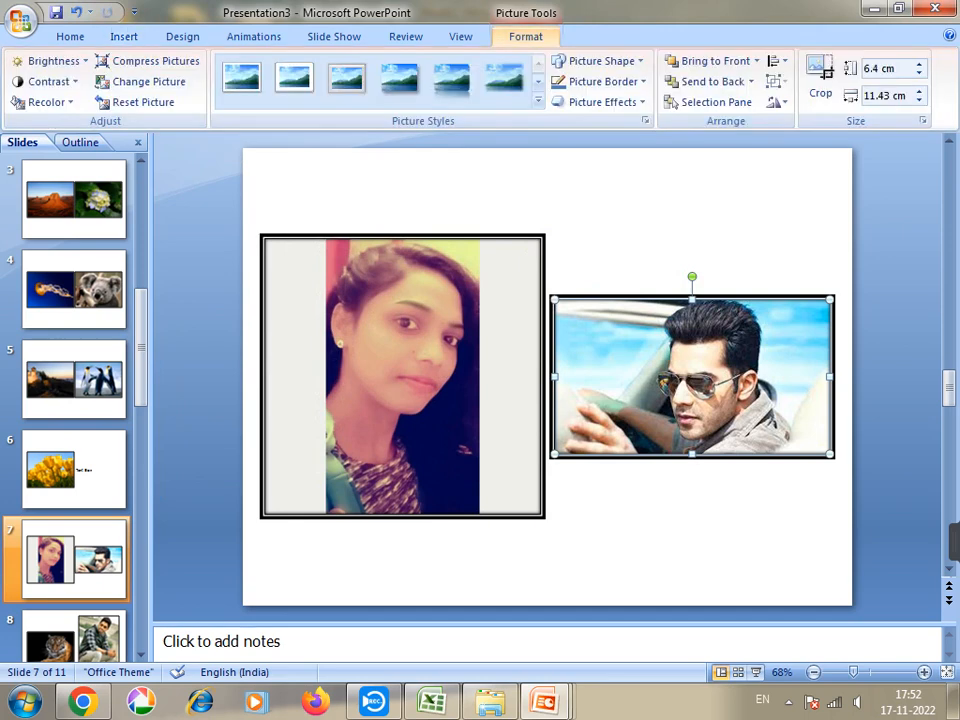
left_click(334, 36)
left_click(34, 80)
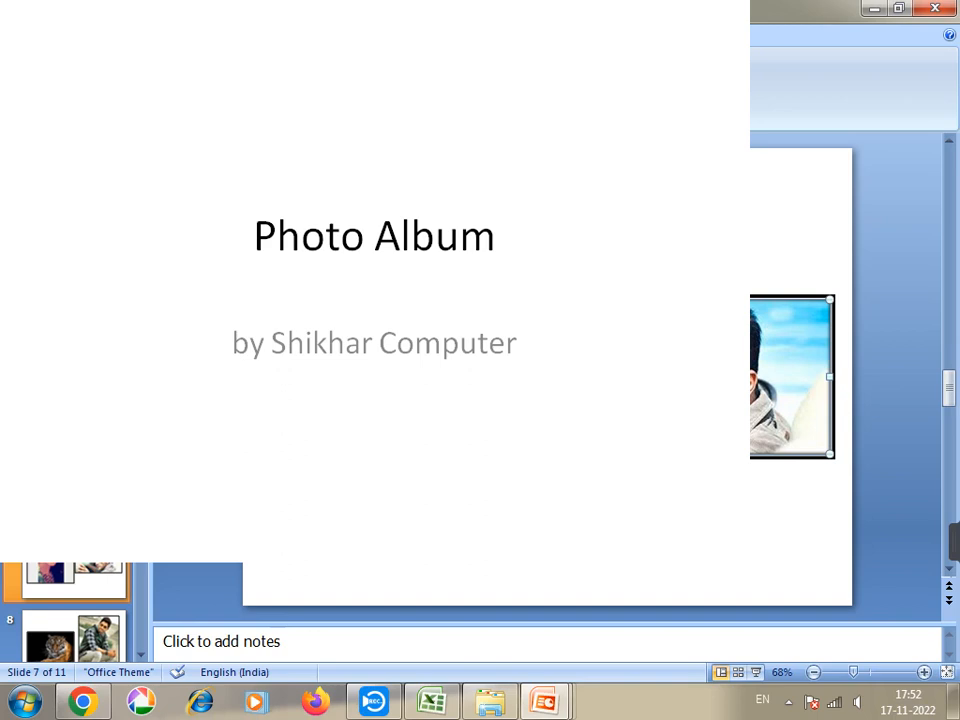
key("Right")
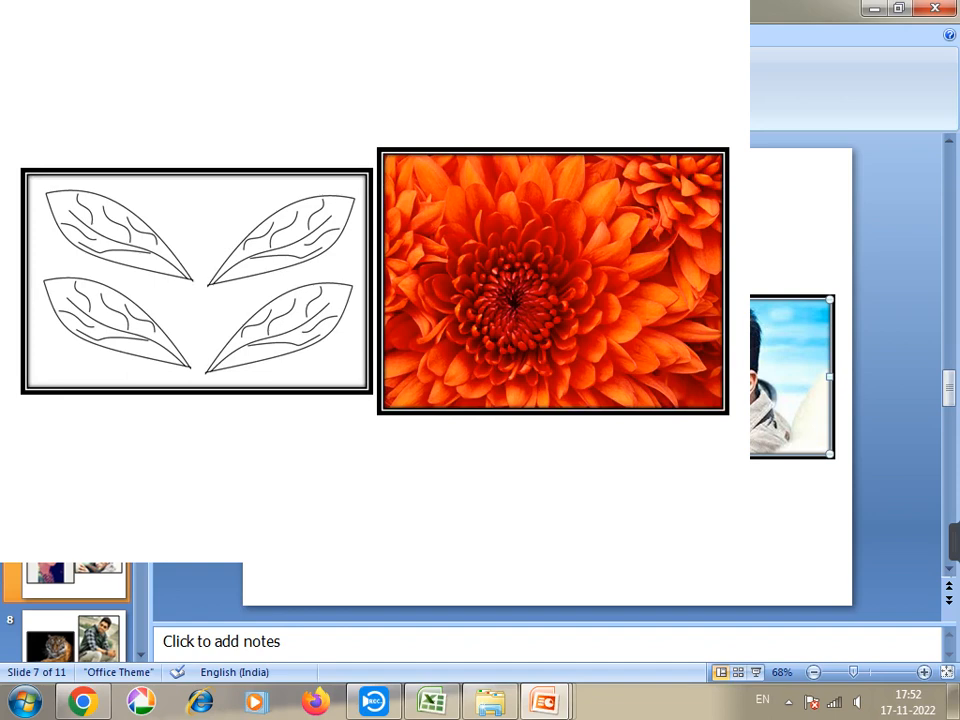
key("Right")
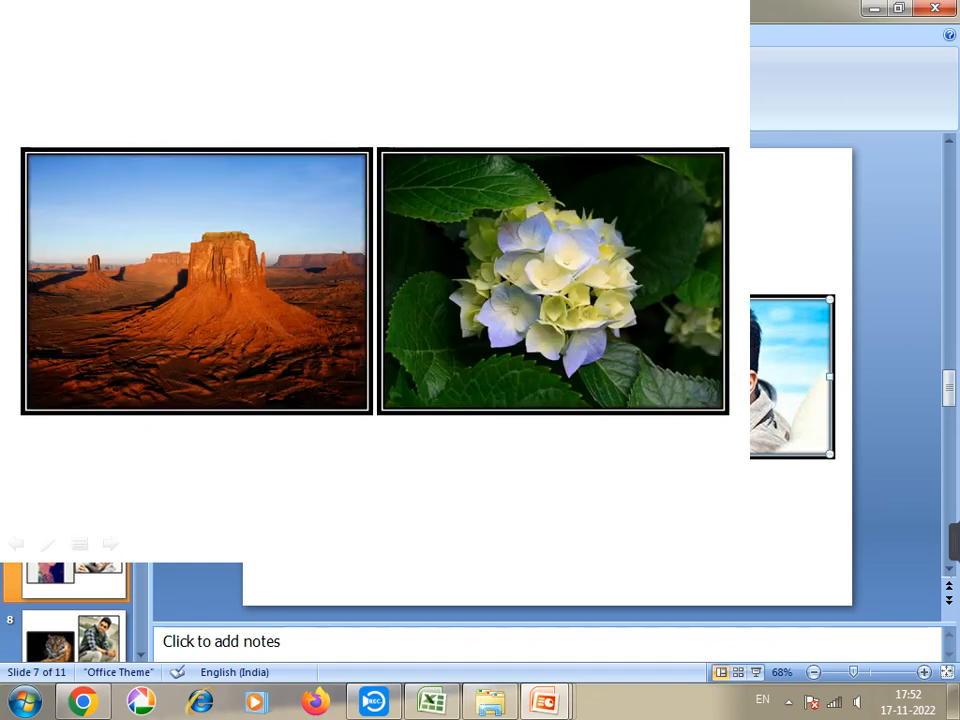
key("Right")
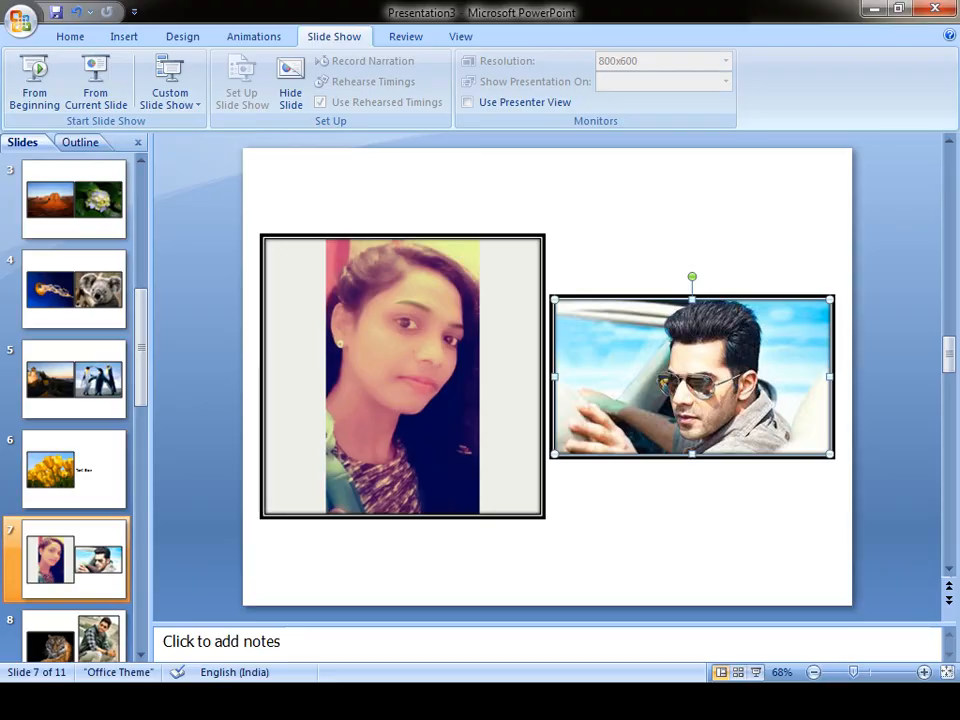
Return through the slides to slide 2, with the leaf outlines and the orange flower.
left_click(74, 469)
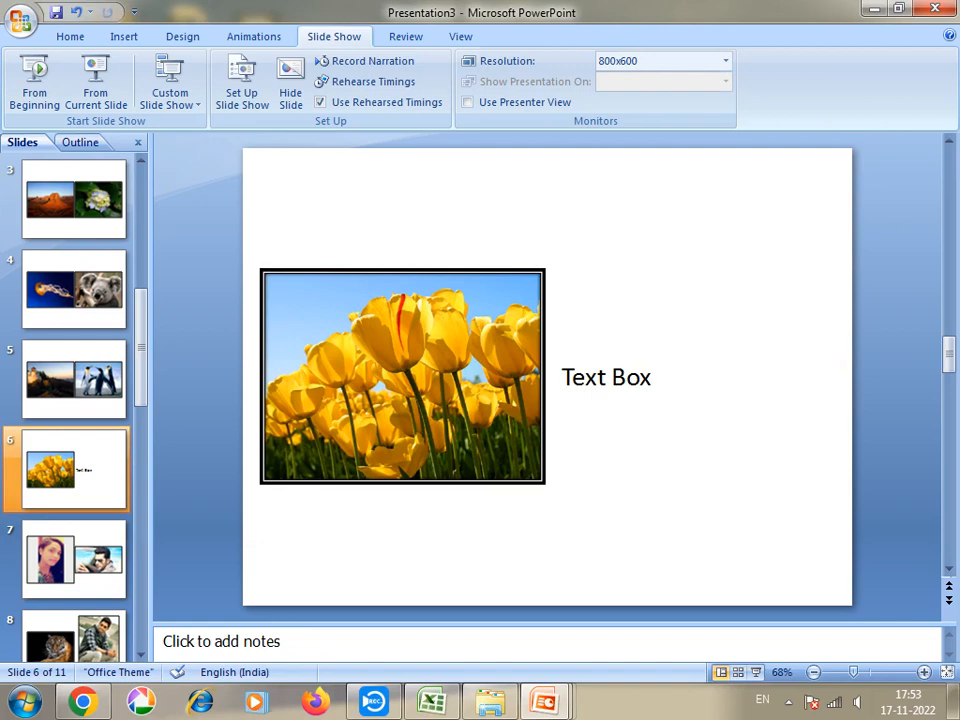
key("Up")
key("Up")
key("Up")
key("Up")
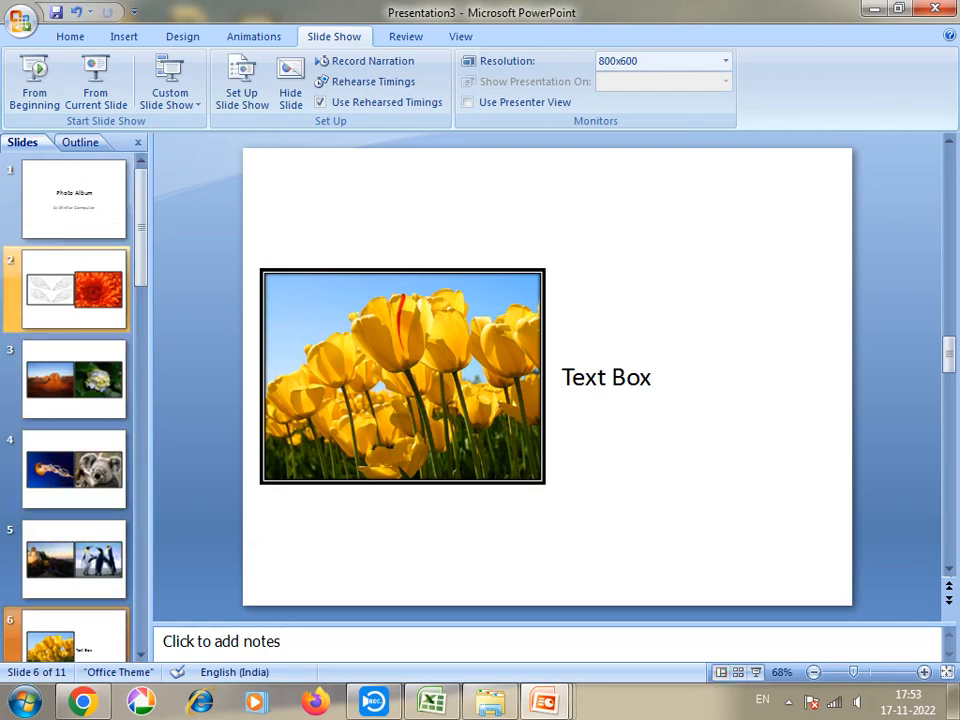
scroll(170, 80, "up", 3)
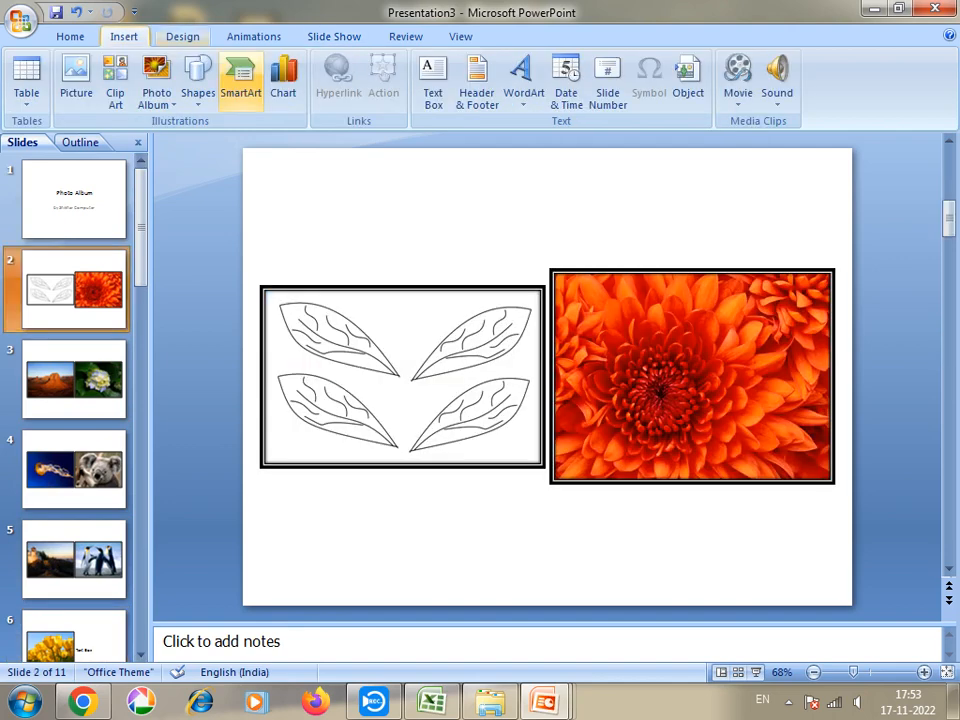